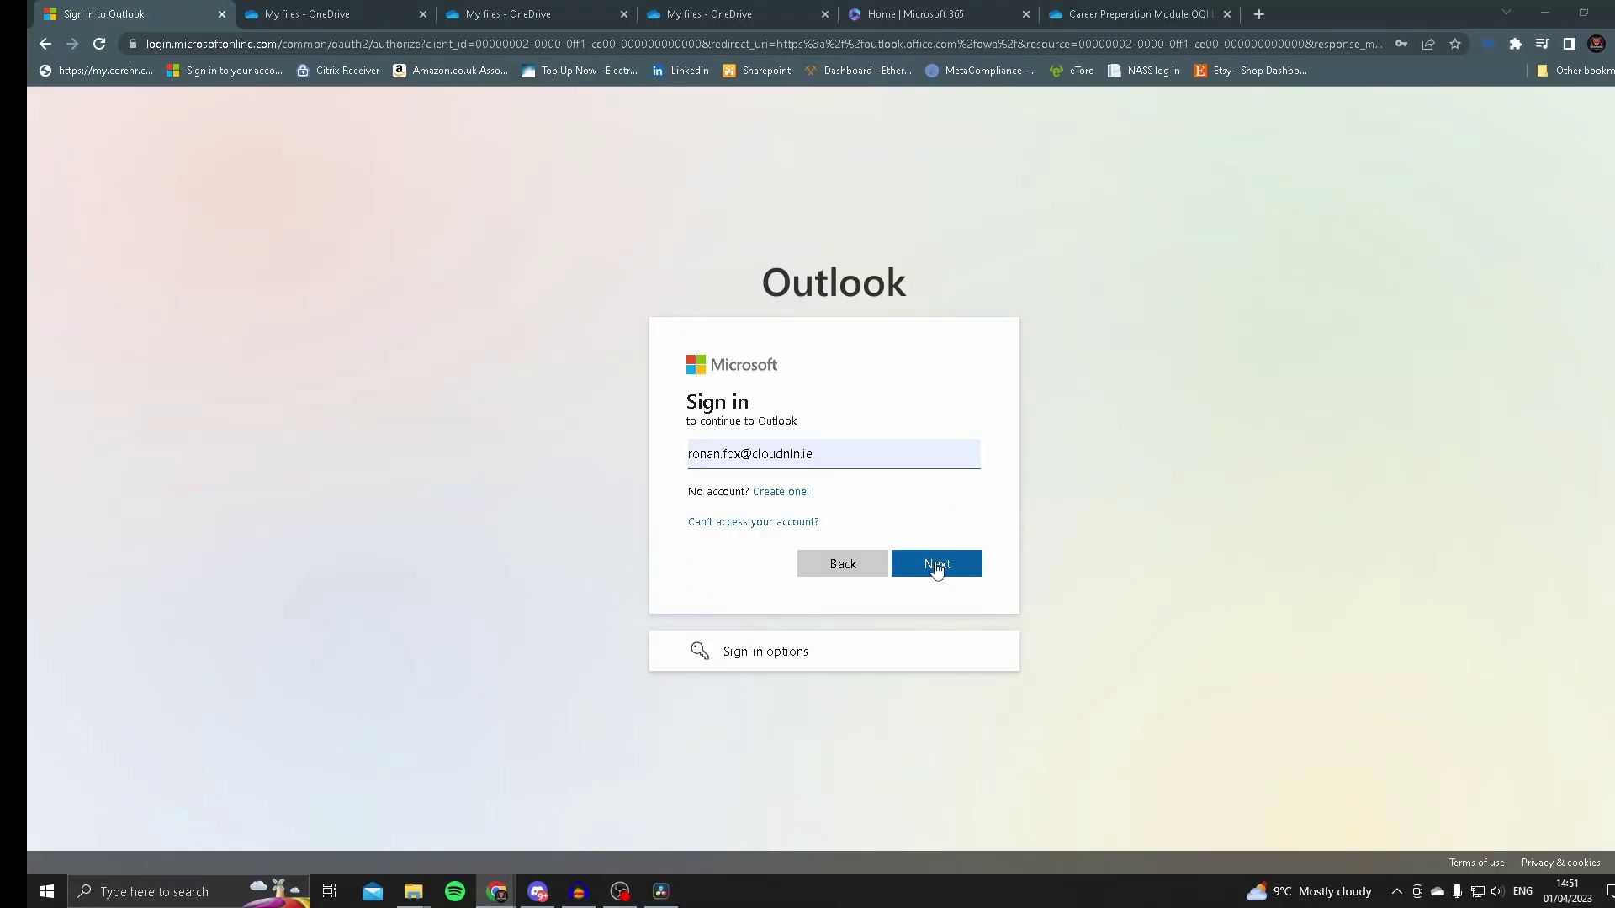
Step: Sign in to the work Microsoft account with its password to reach the Outlook inbox
{"action": "left_click", "coordinate": [937, 569]}
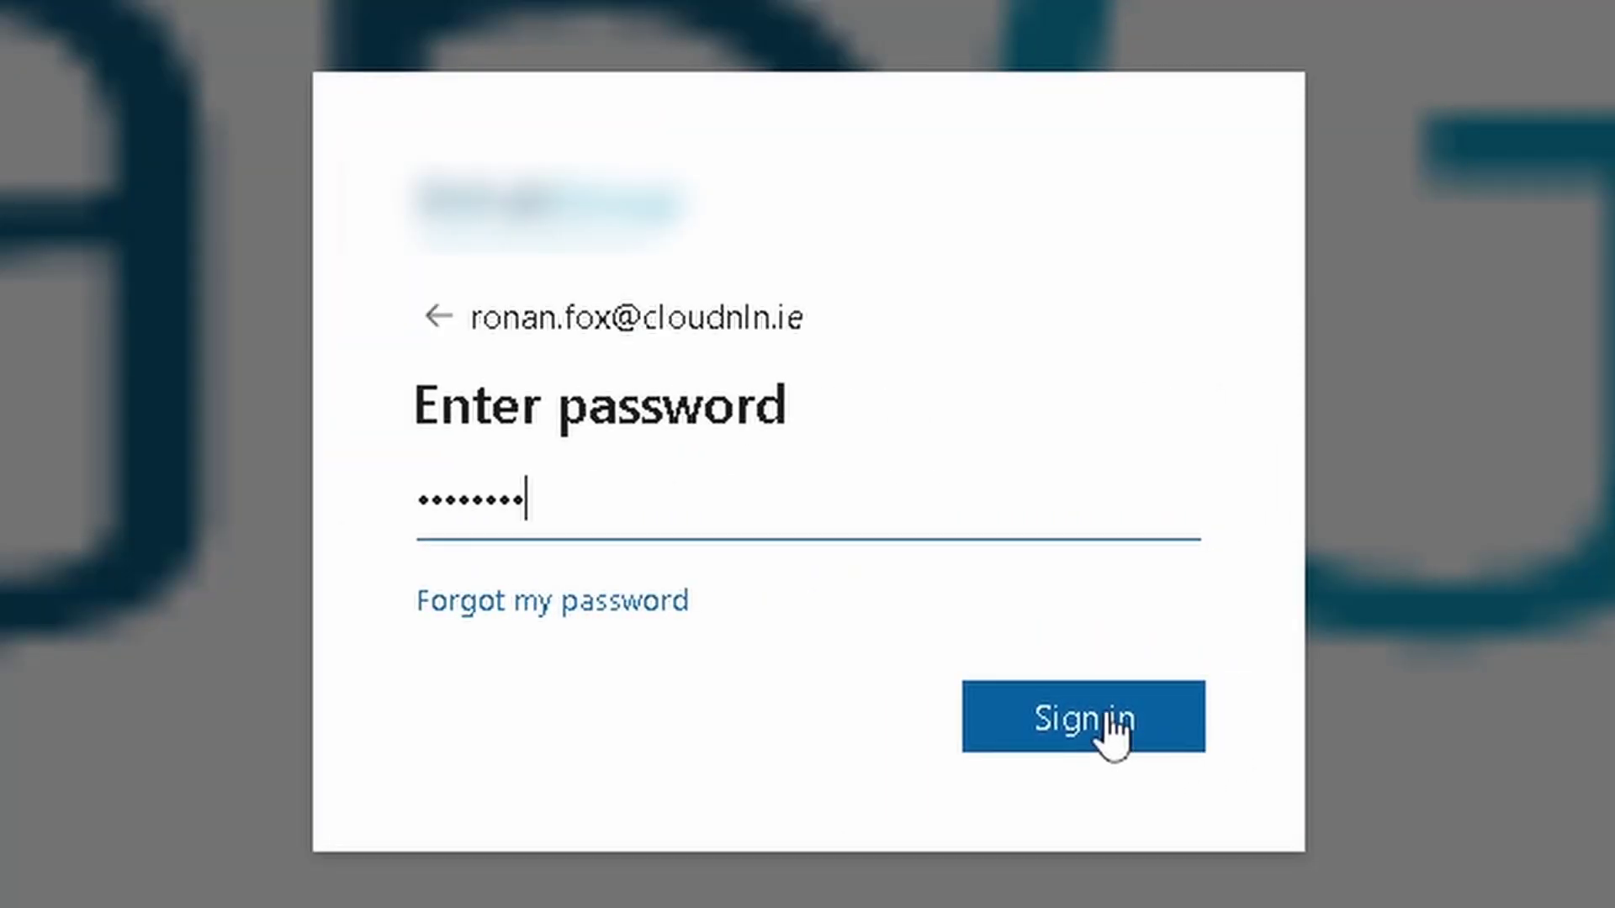
{"action": "left_click", "coordinate": [1114, 732]}
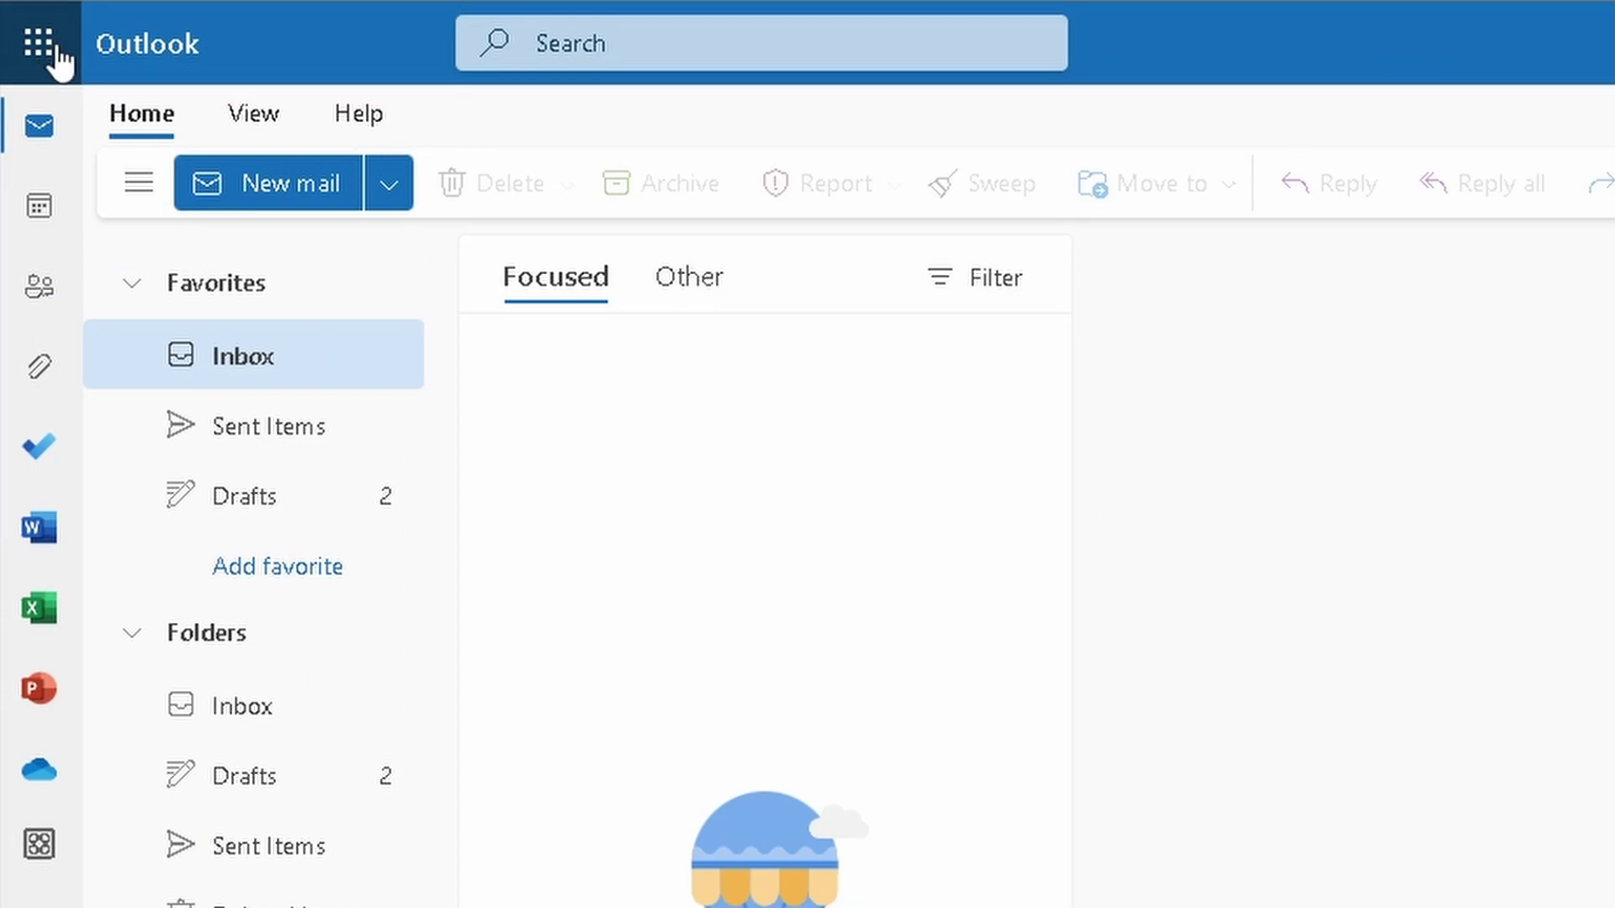
Step: Launch OneDrive from the Microsoft 365 app launcher's All apps list
{"action": "left_click", "coordinate": [38, 42]}
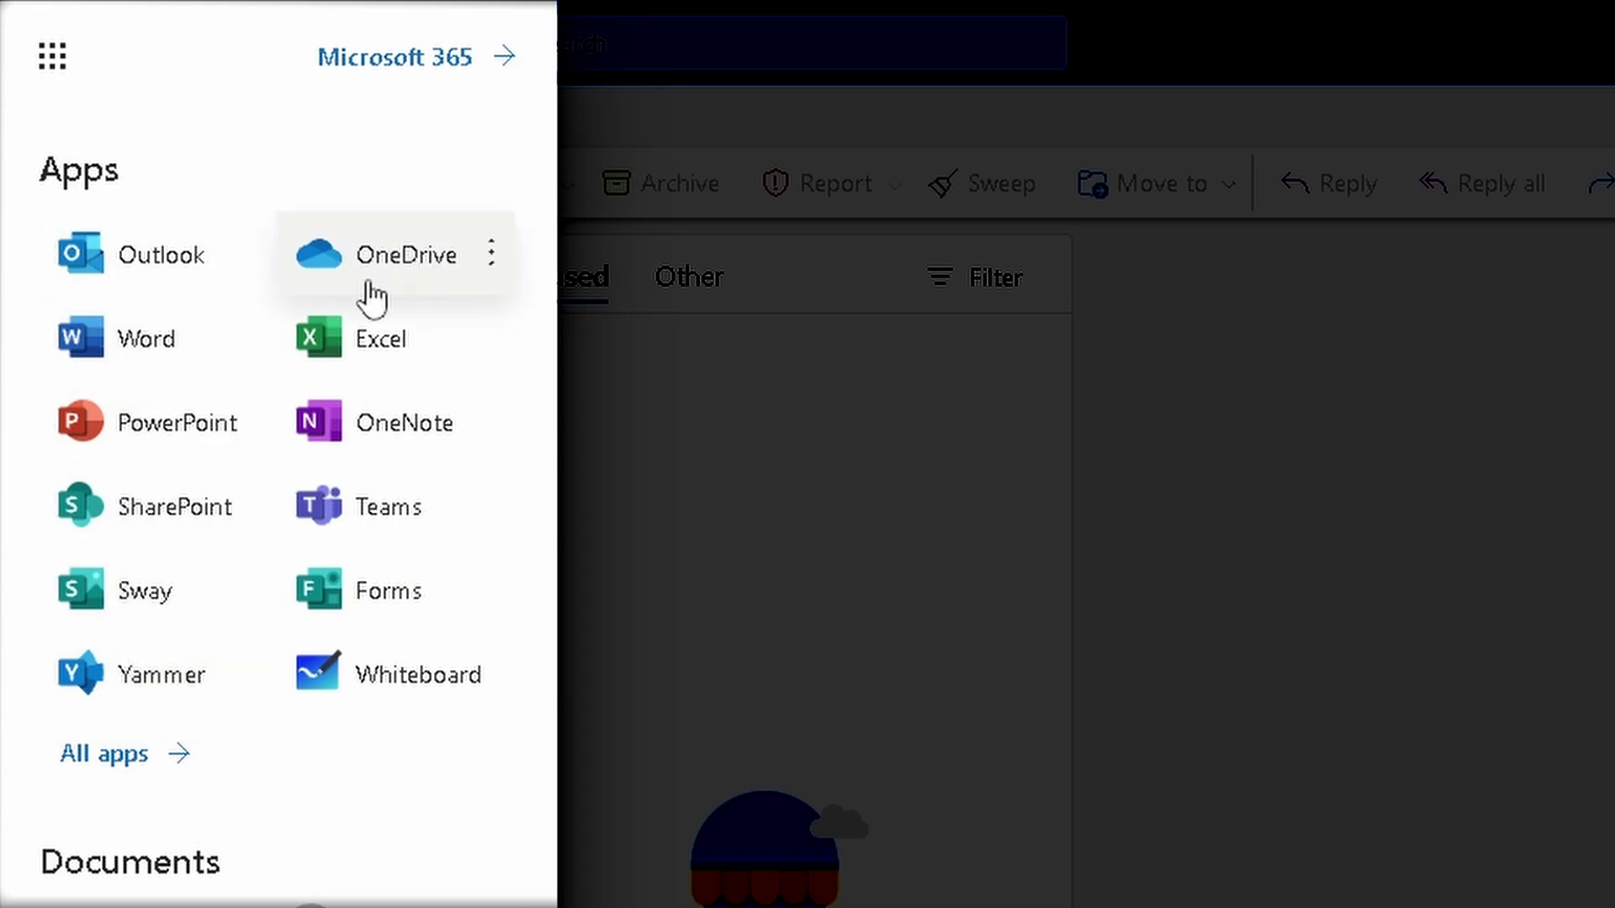
{"action": "left_click", "coordinate": [118, 755]}
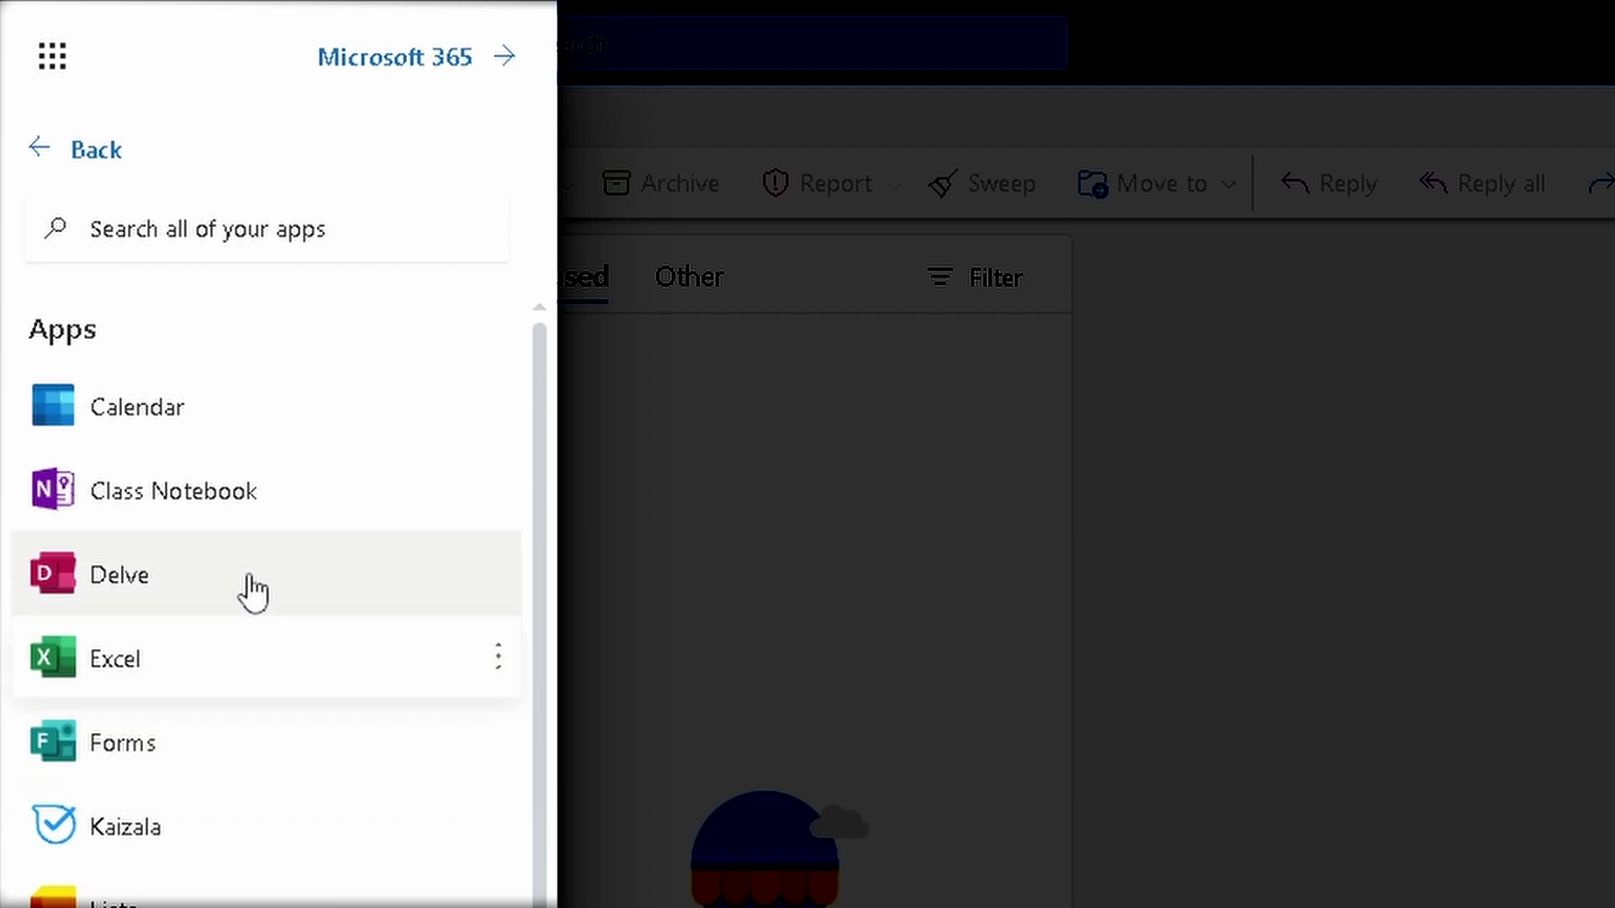
{"action": "scroll", "coordinate": [244, 530], "scroll_direction": "down", "scroll_amount": 2}
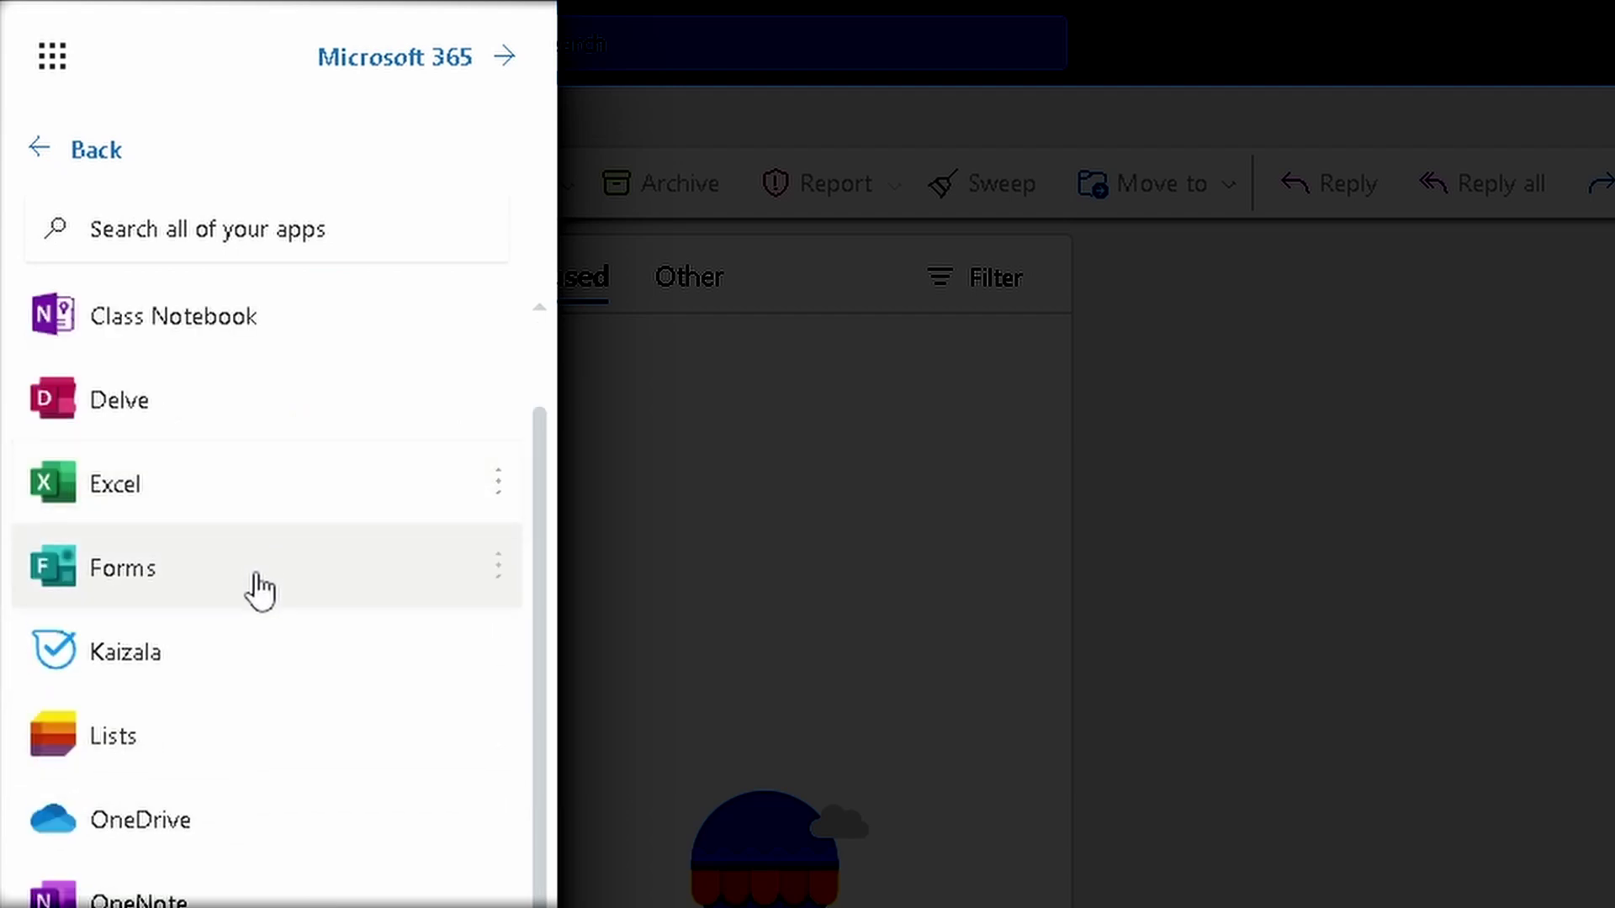
{"action": "left_click", "coordinate": [223, 828]}
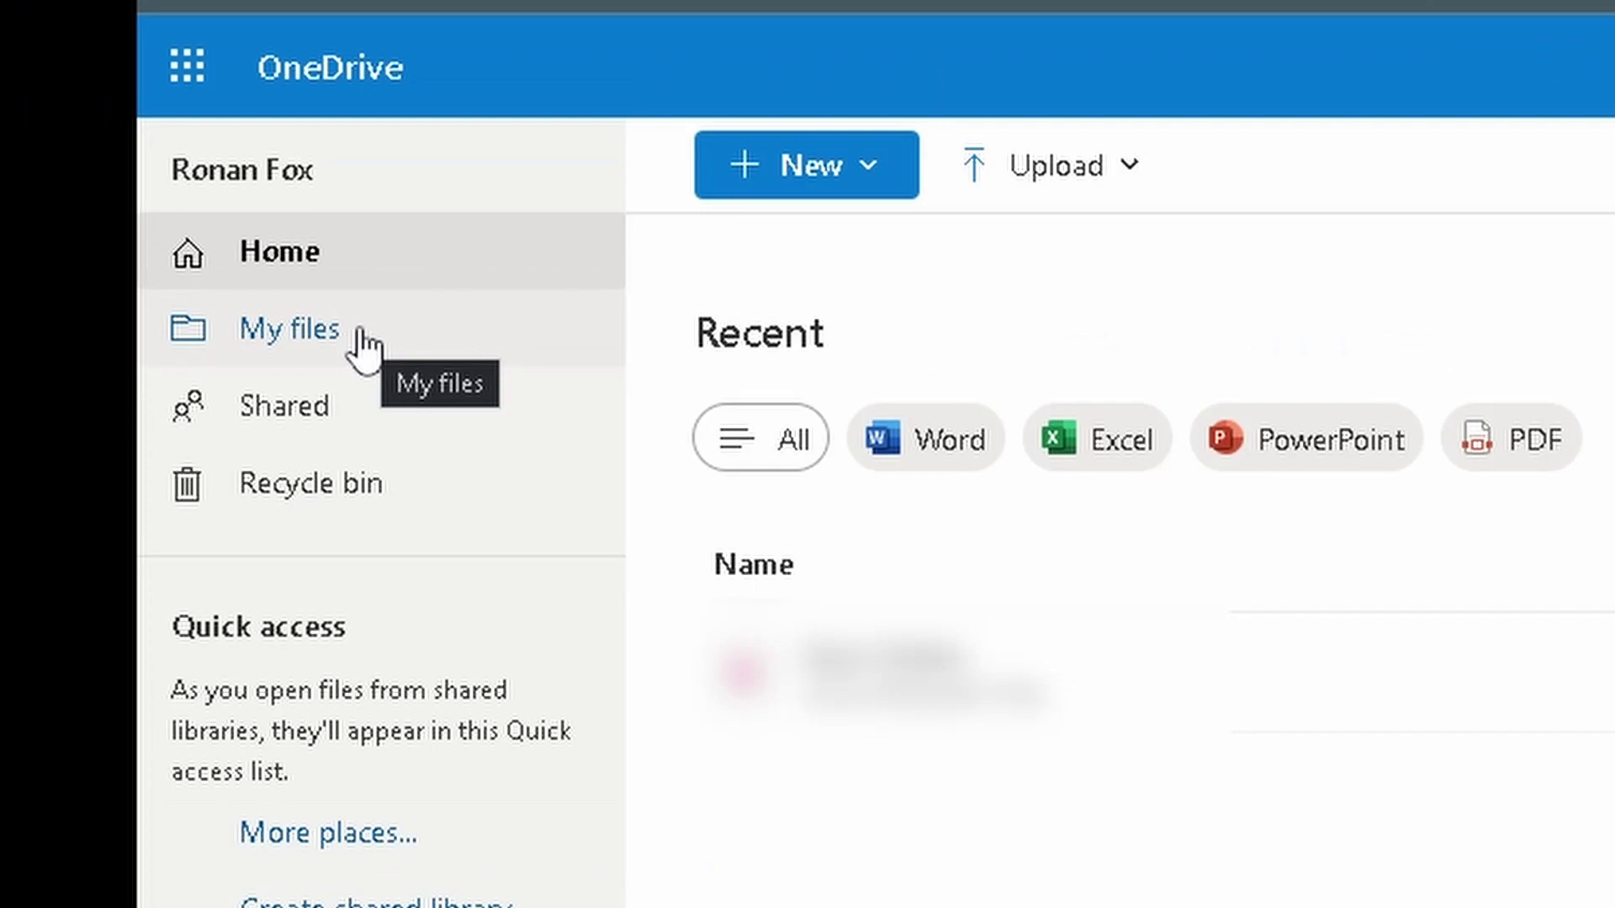
Step: Go to the My files page in OneDrive's left navigation
{"action": "left_click", "coordinate": [115, 214]}
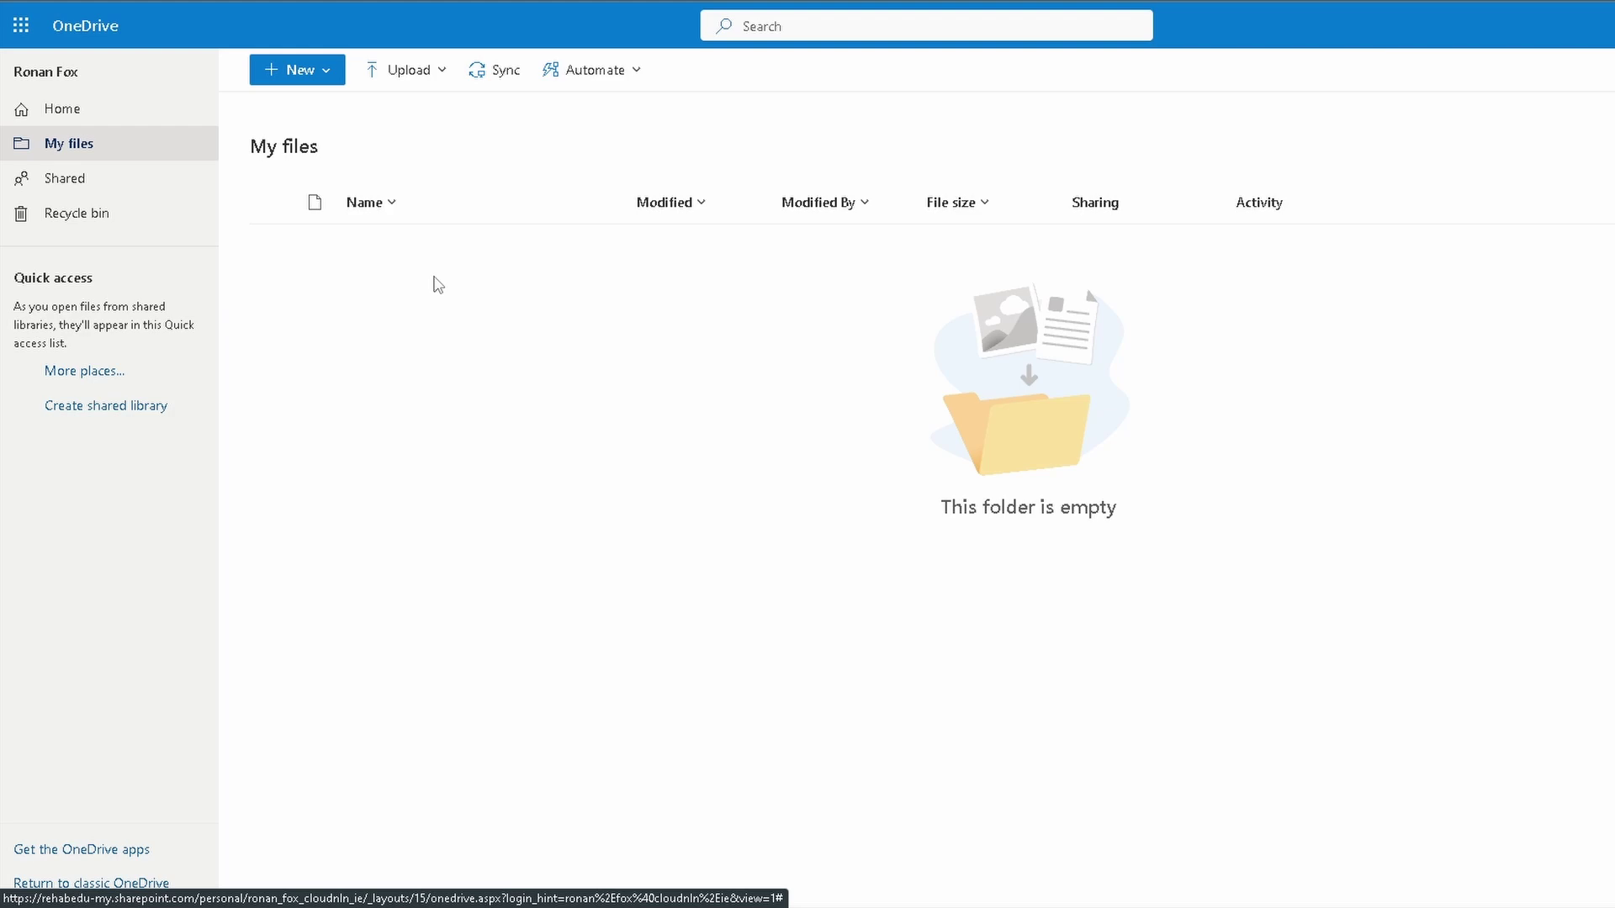
Step: Create a new folder named 'Career Preparation' in My files and open it
{"action": "left_click", "coordinate": [328, 75]}
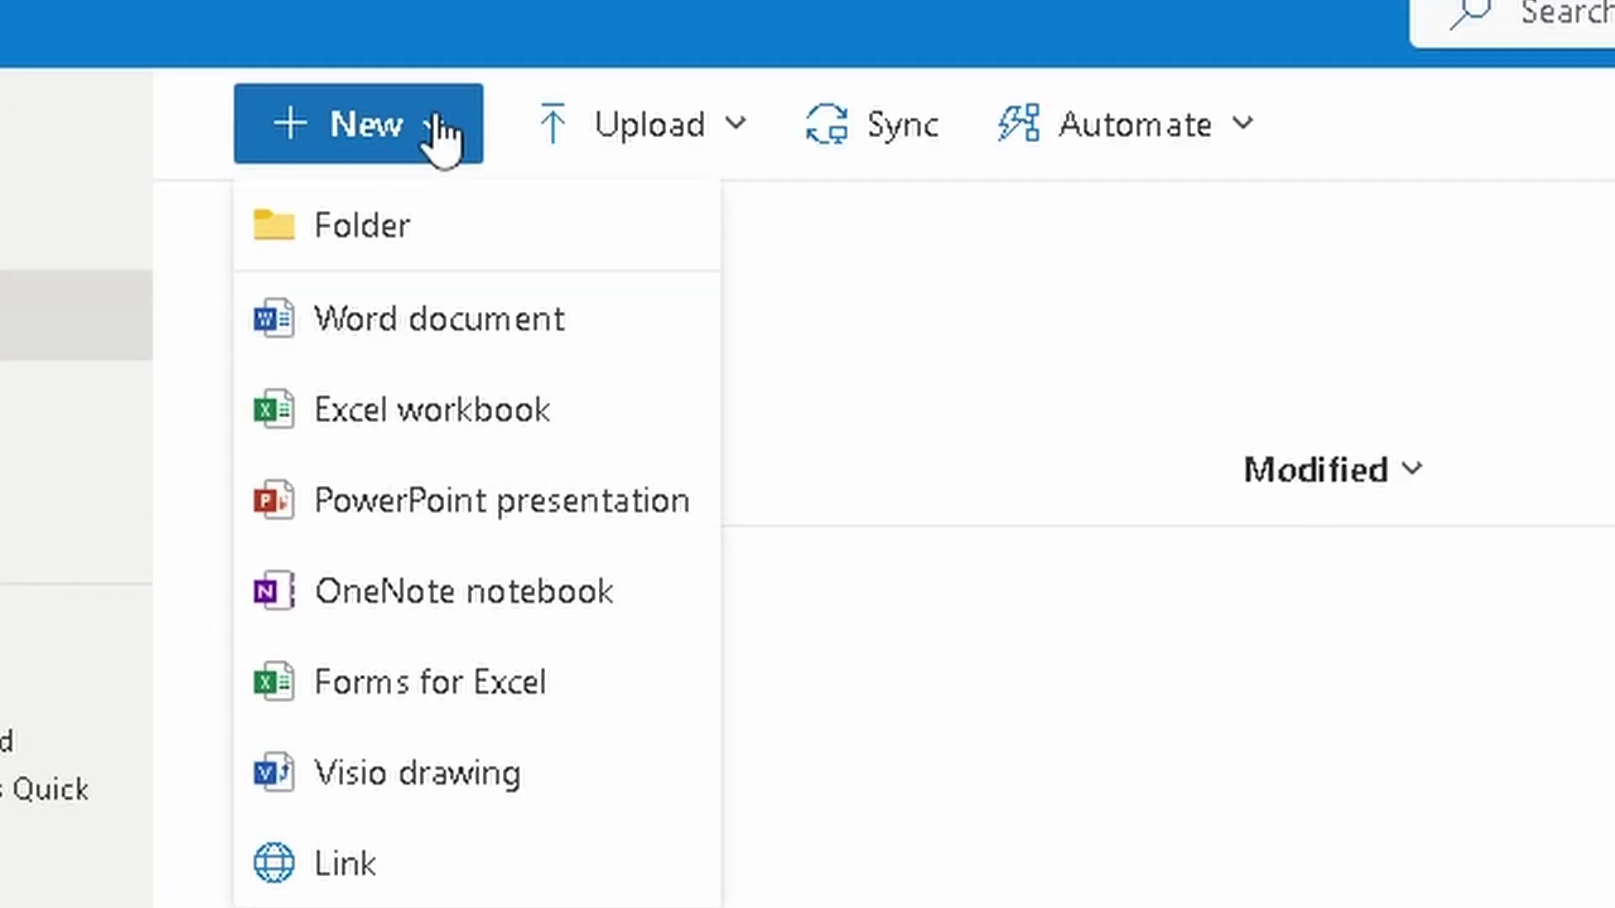
{"action": "left_click", "coordinate": [421, 226]}
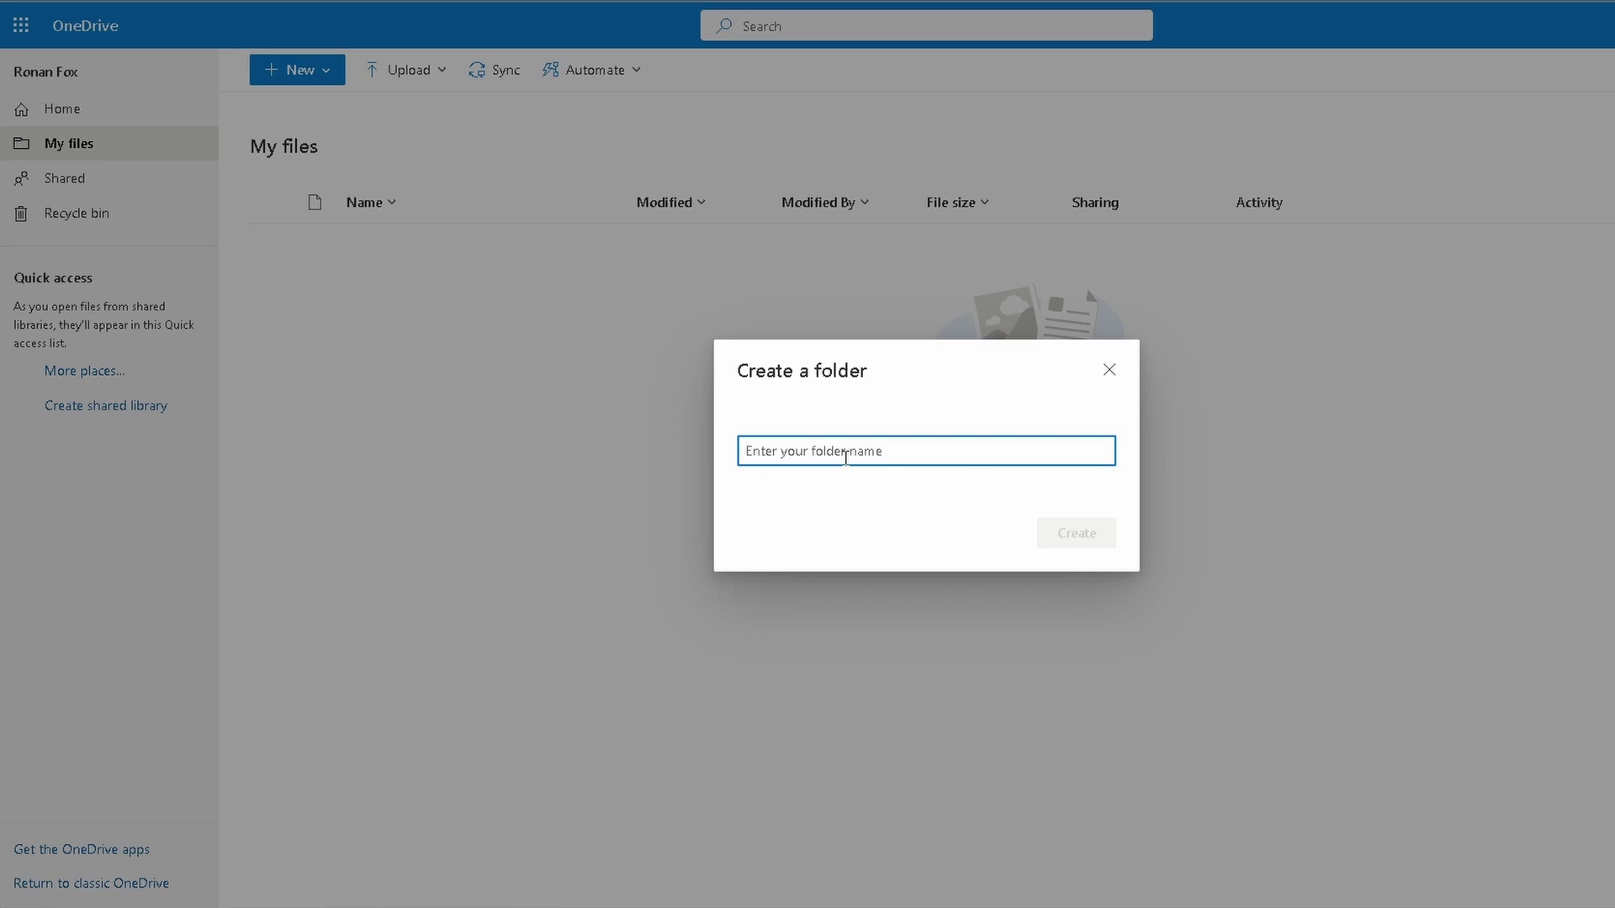
{"action": "type", "text": "Career "}
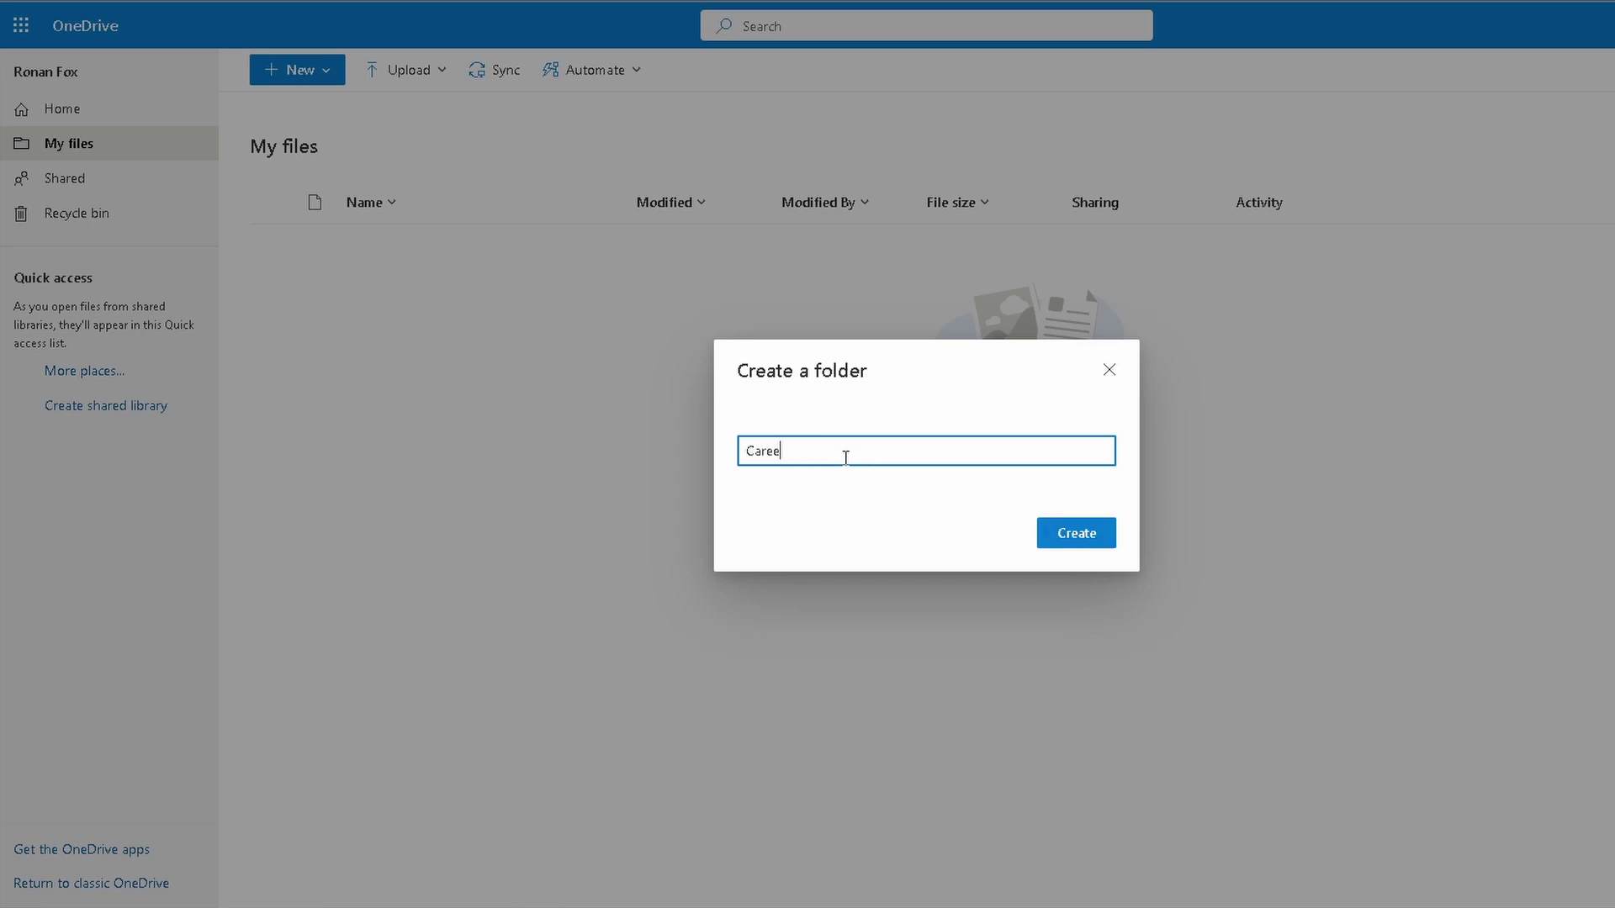
{"action": "type", "text": "Preparation"}
{"action": "left_click", "coordinate": [1093, 530]}
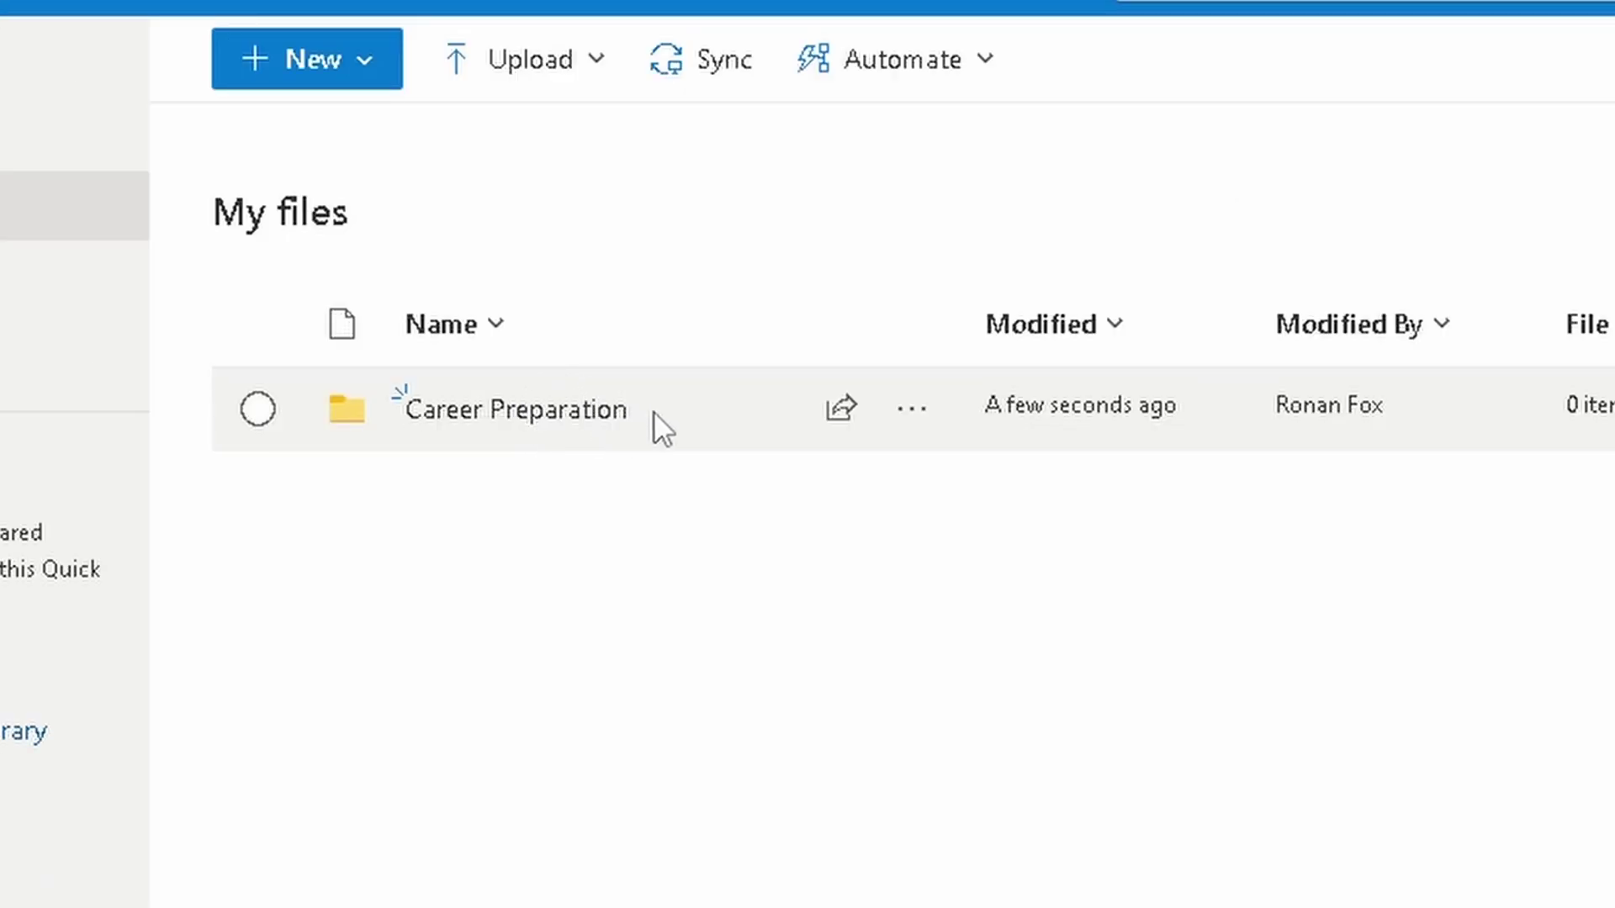
{"action": "left_click", "coordinate": [545, 418]}
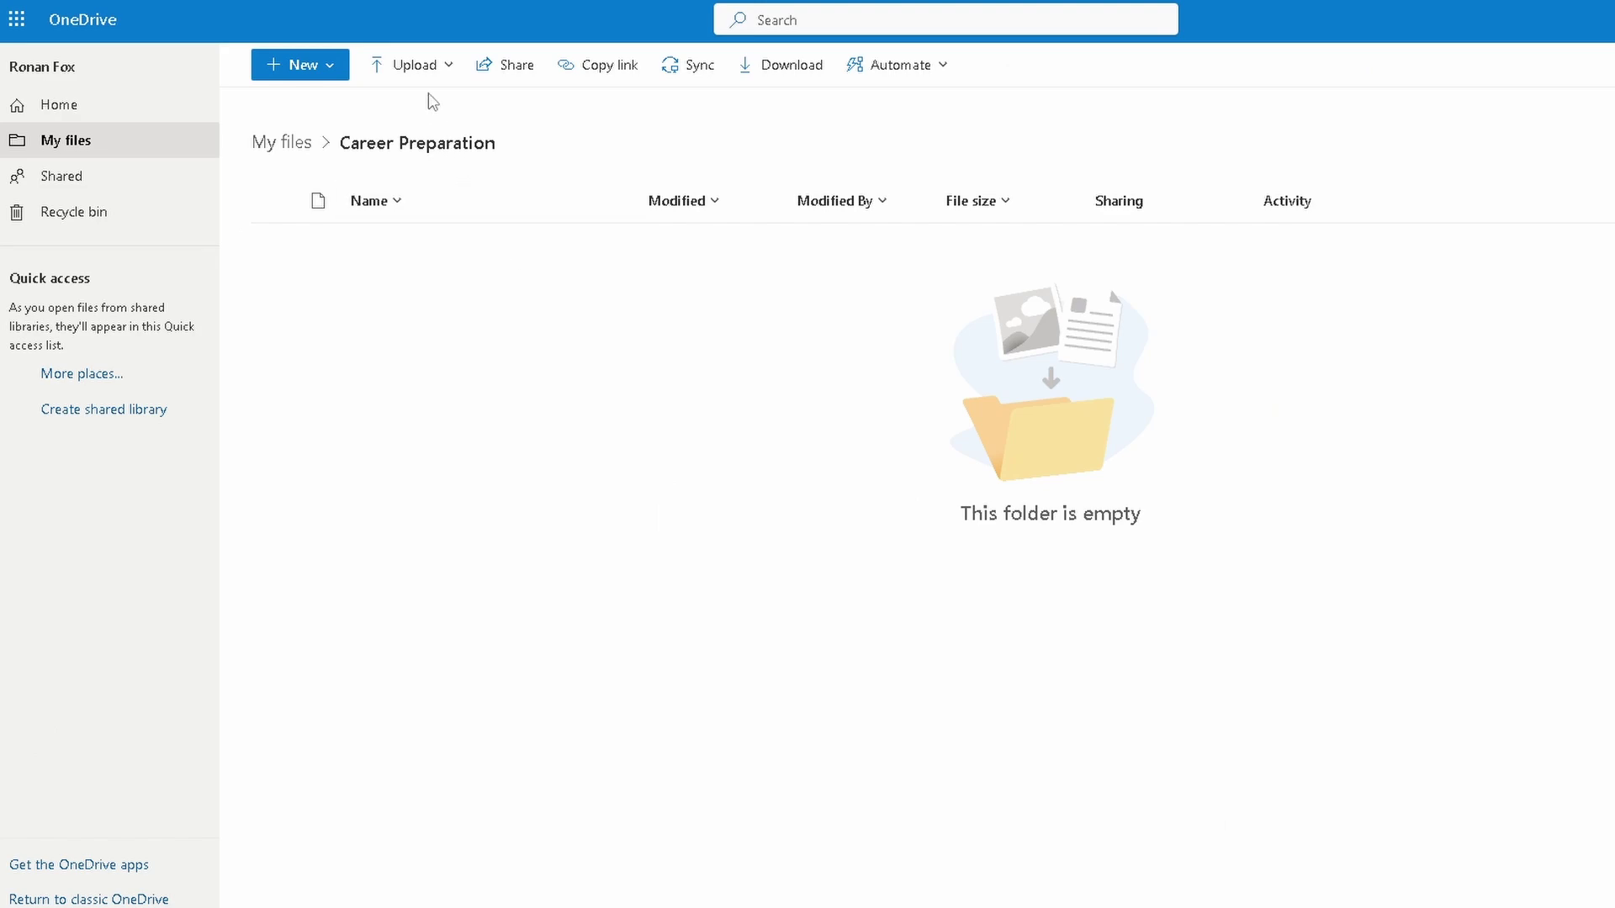
Step: Upload CP3.jpg from the computer's Pictures > Career Preparation folder into this OneDrive folder
{"action": "left_click", "coordinate": [419, 74]}
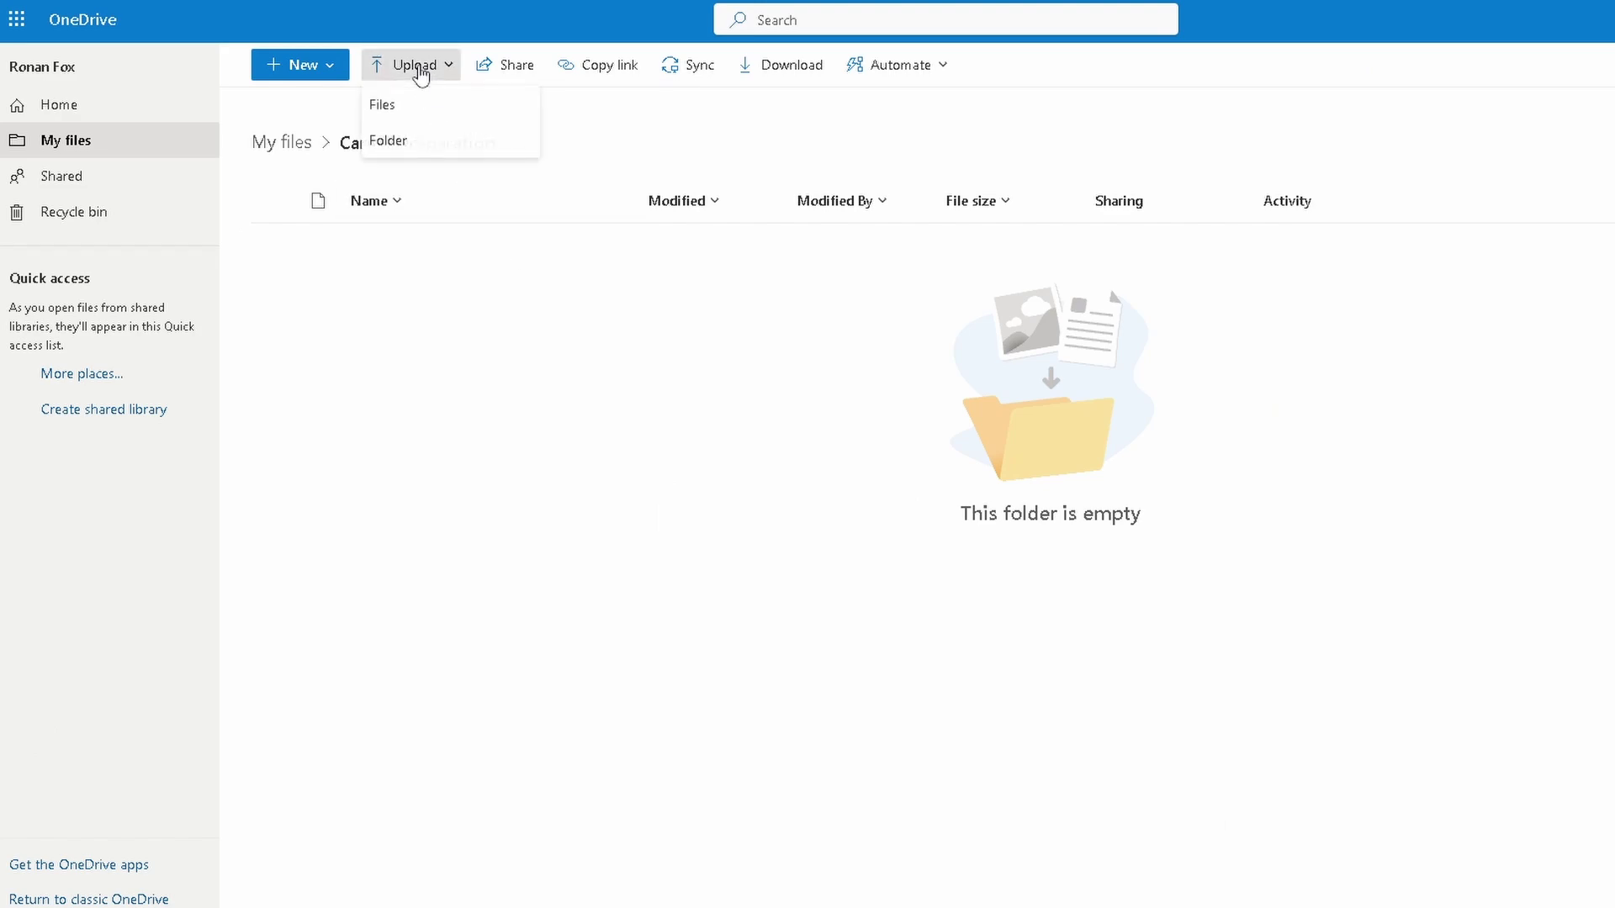
{"action": "left_click", "coordinate": [410, 109]}
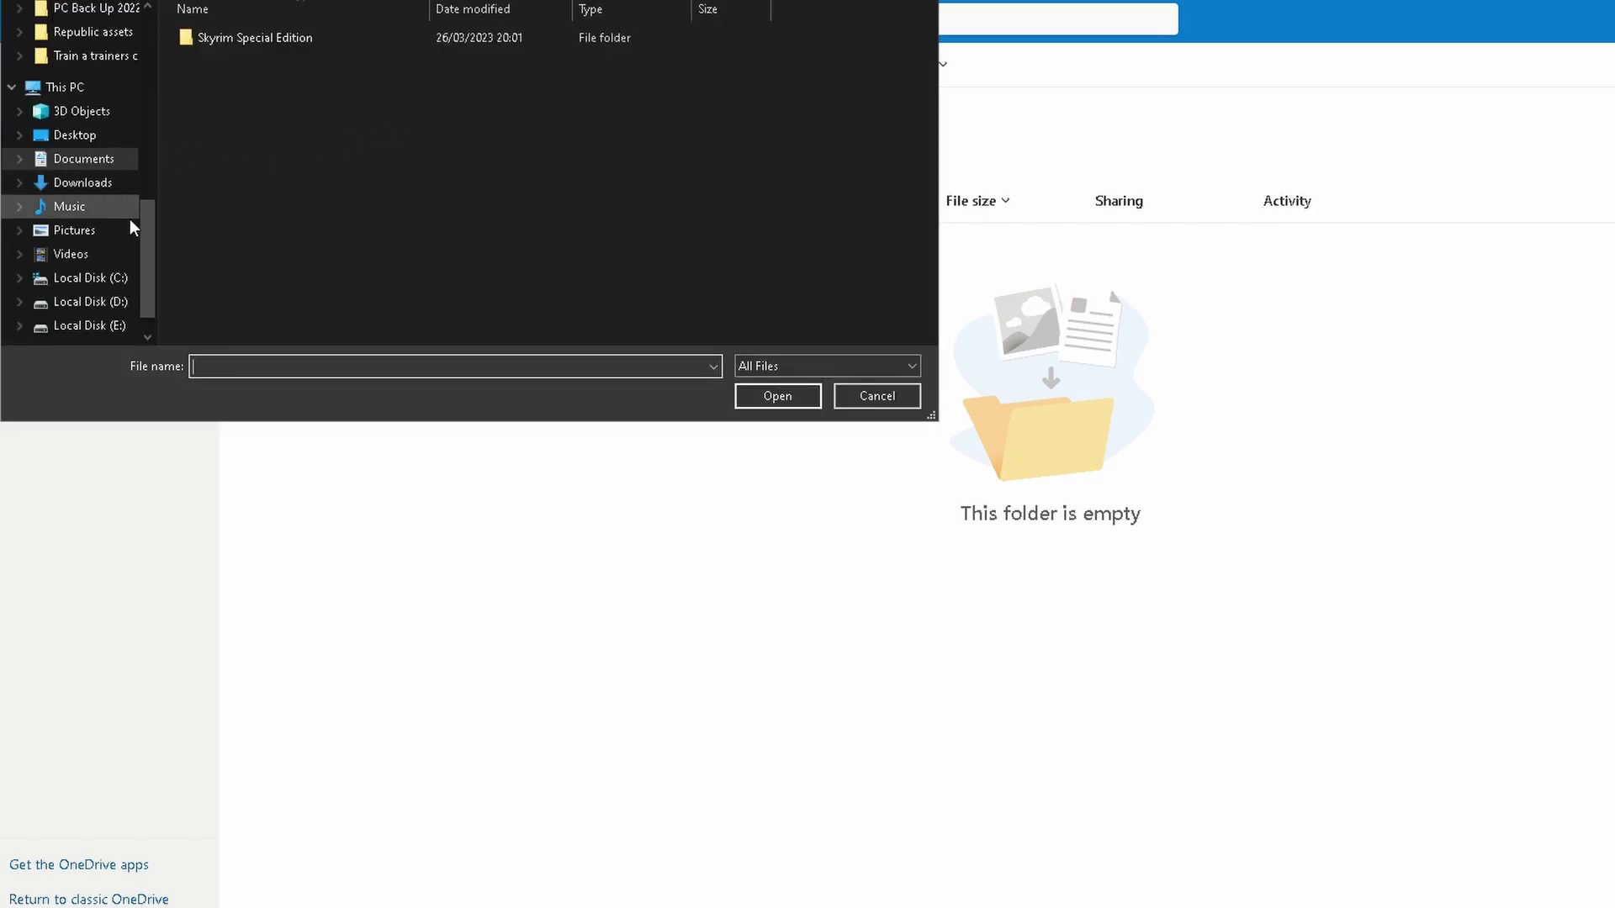
{"action": "left_click_drag", "start_coordinate": [148, 259], "coordinate": [152, 105]}
{"action": "left_click_drag", "start_coordinate": [217, 0], "coordinate": [713, 152]}
{"action": "scroll", "coordinate": [647, 284], "scroll_direction": "up", "scroll_amount": 2}
{"action": "left_click_drag", "start_coordinate": [648, 284], "coordinate": [642, 501]}
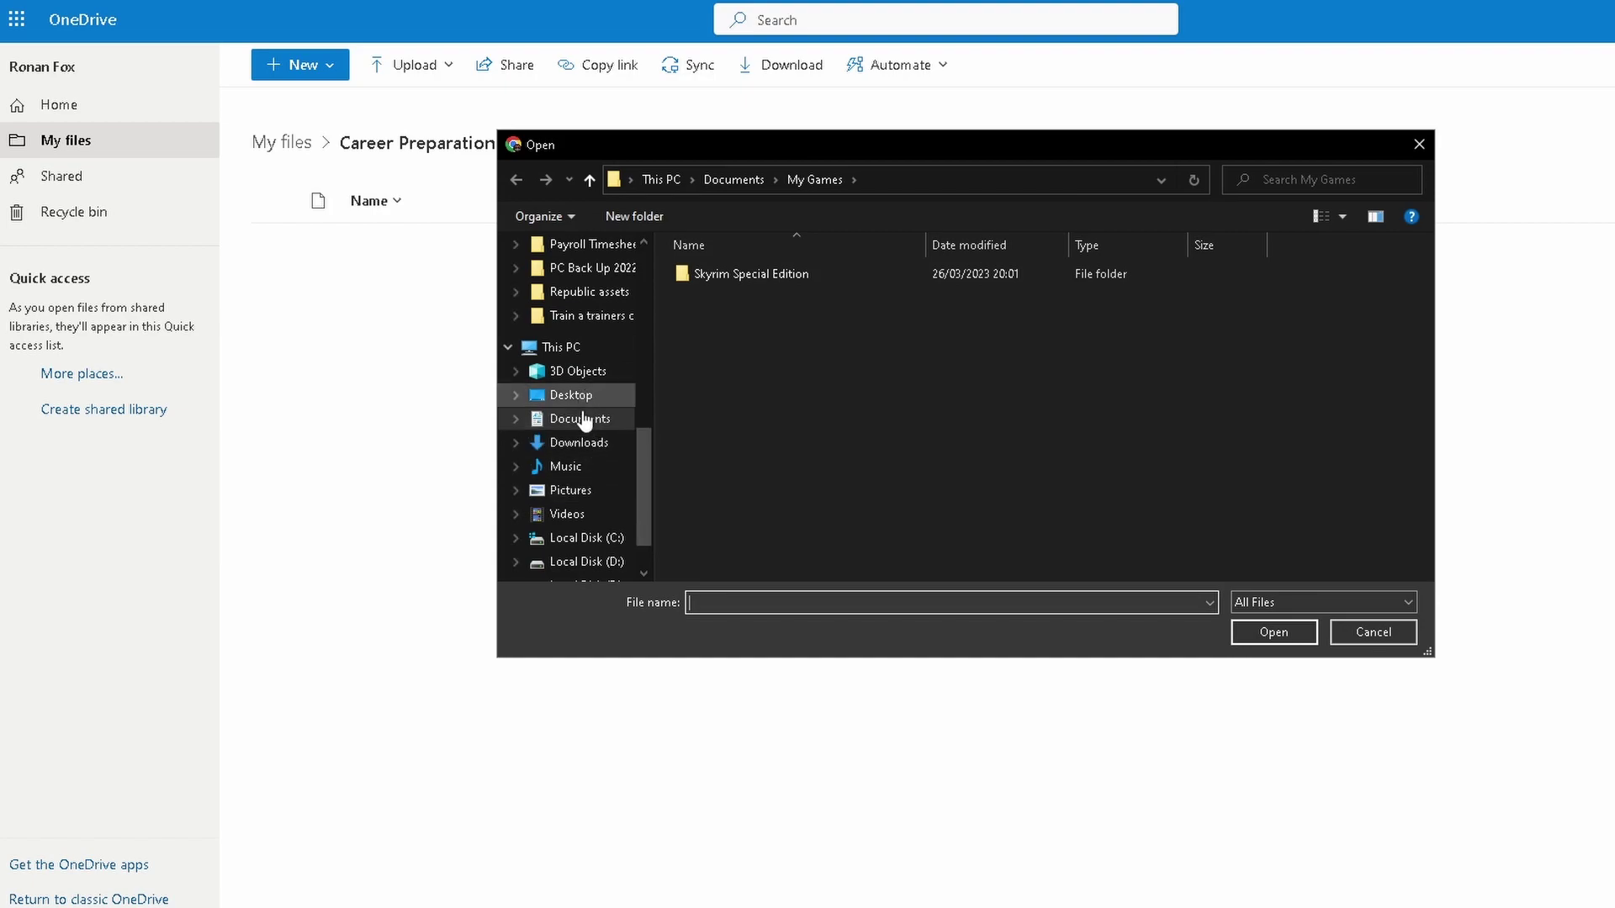
{"action": "left_click", "coordinate": [579, 489]}
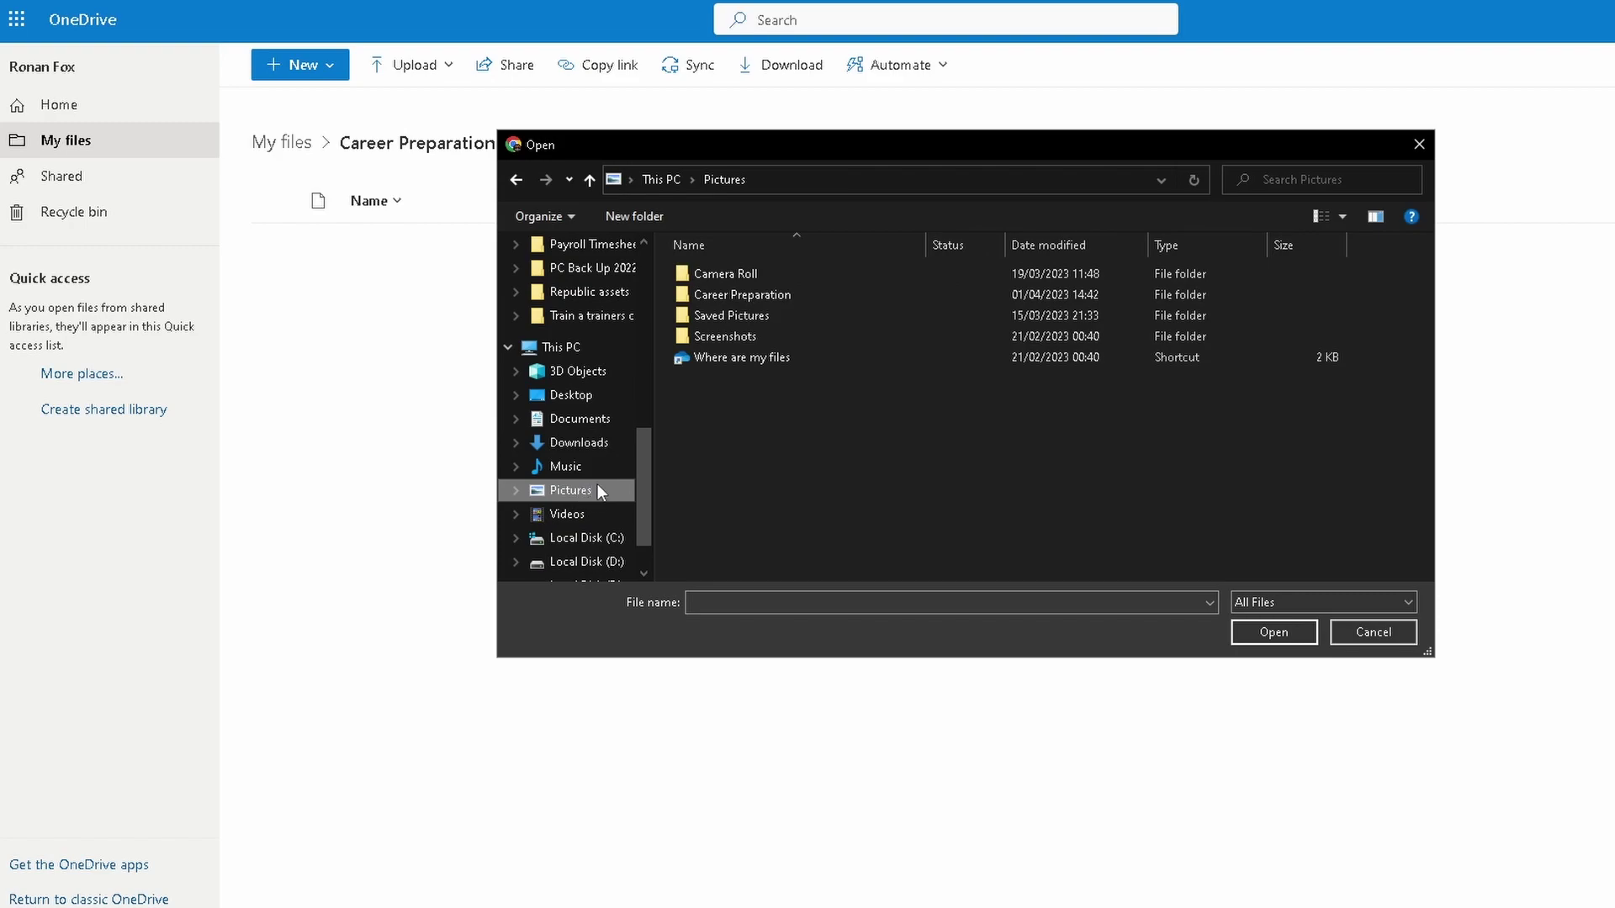
{"action": "double_click", "coordinate": [749, 291]}
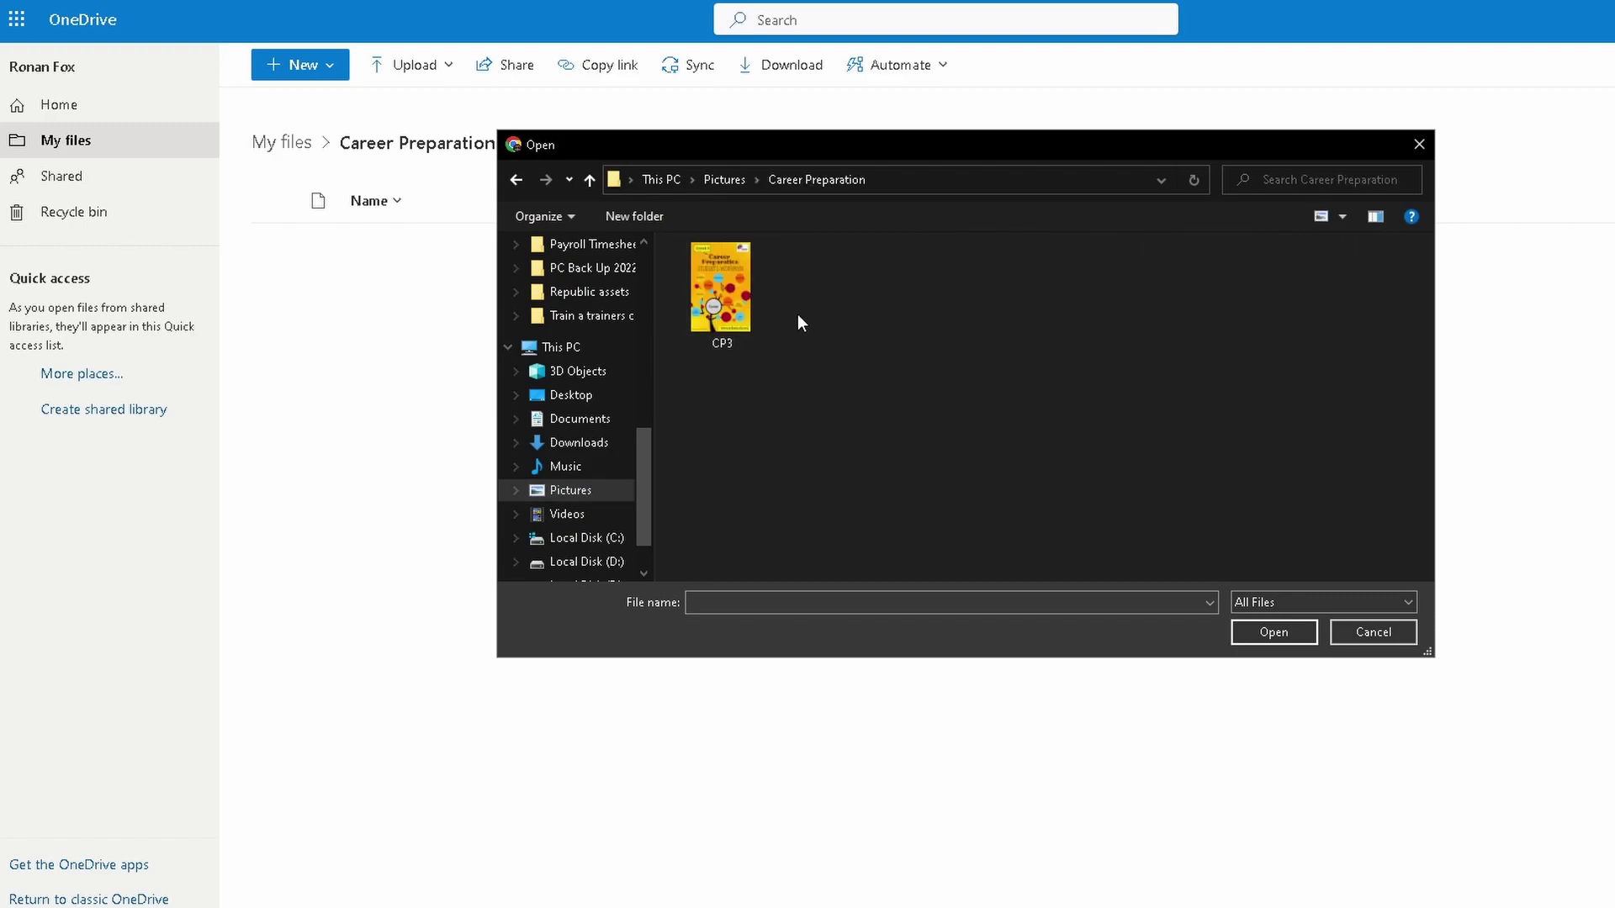
{"action": "left_click", "coordinate": [727, 287]}
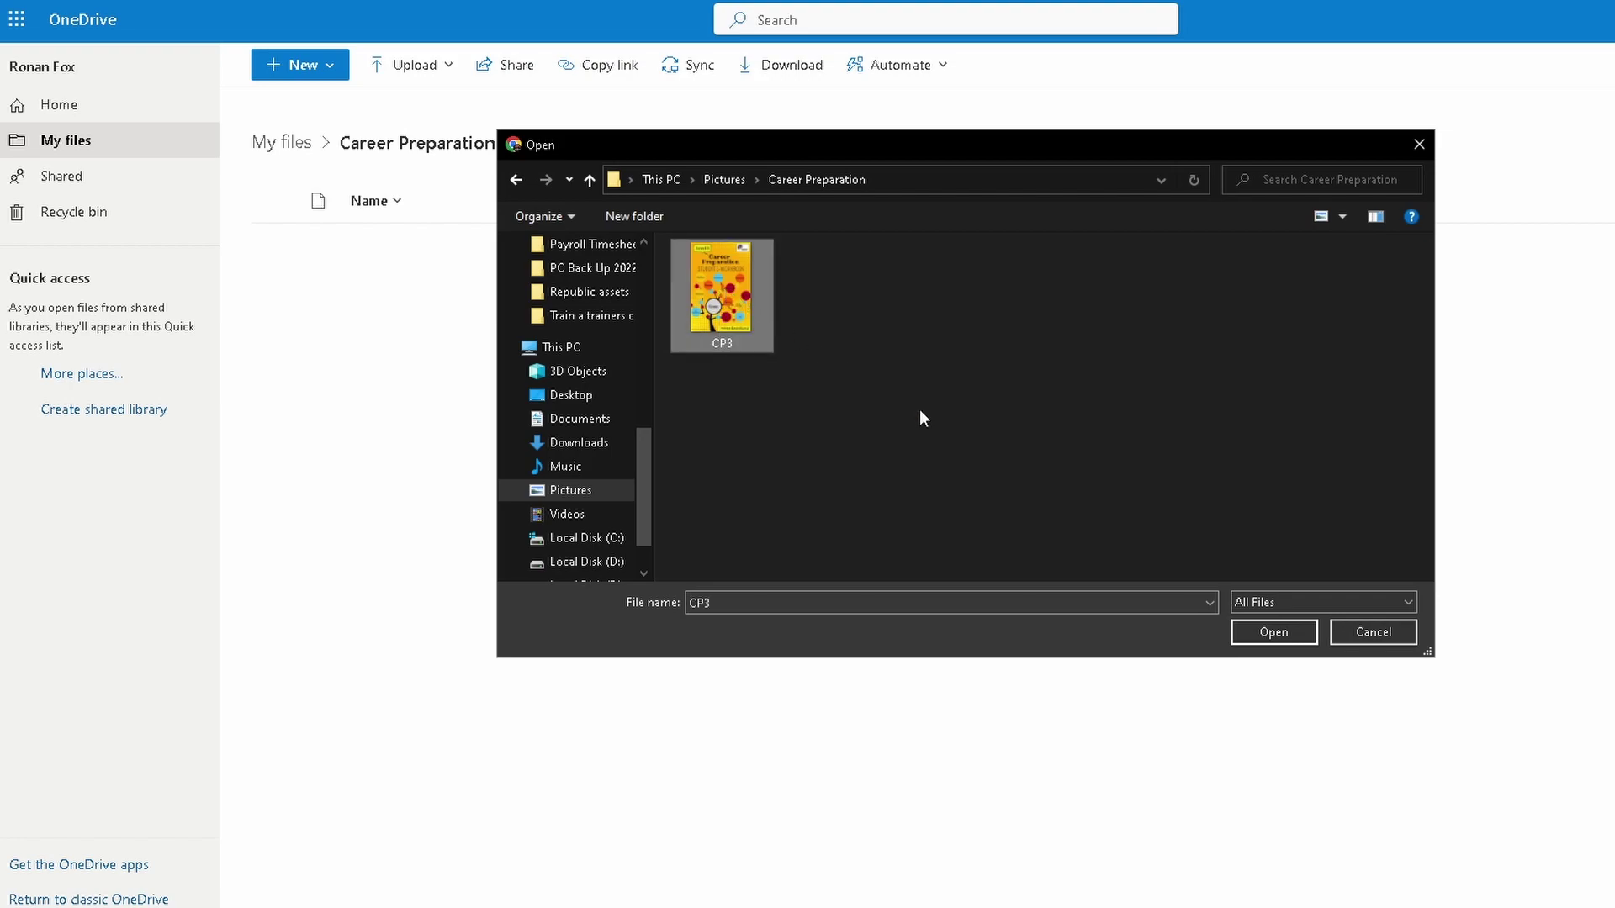
{"action": "left_click", "coordinate": [1283, 632]}
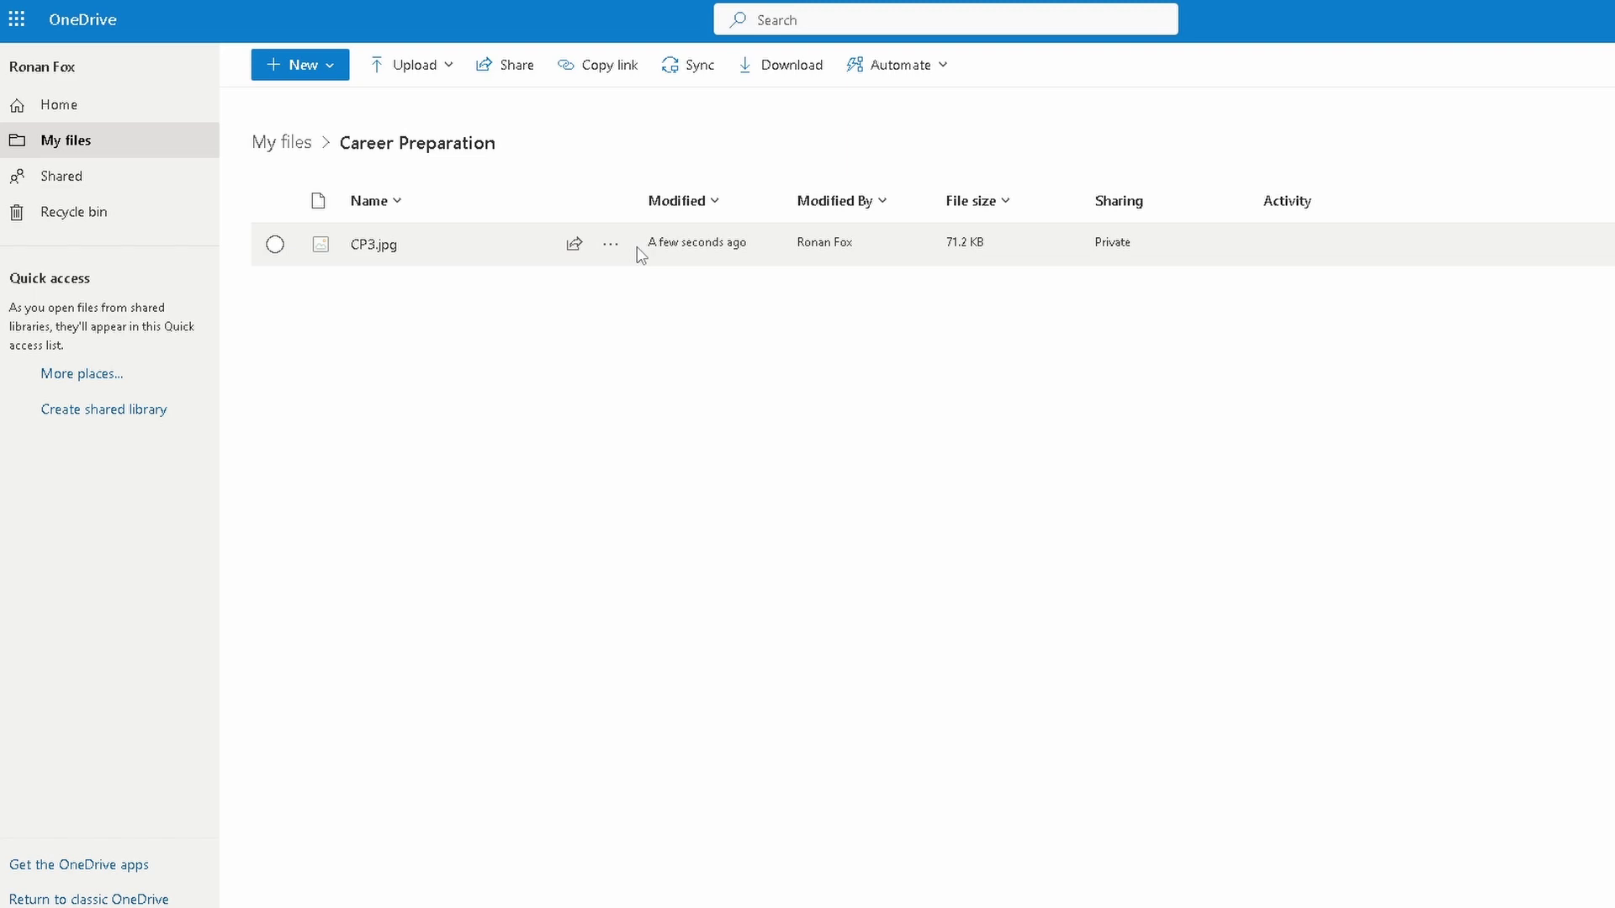
Step: Open the share link dialog for CP3.jpg and add the suggested contact as recipient
{"action": "mouse_move", "coordinate": [380, 248]}
{"action": "mouse_move", "coordinate": [561, 249]}
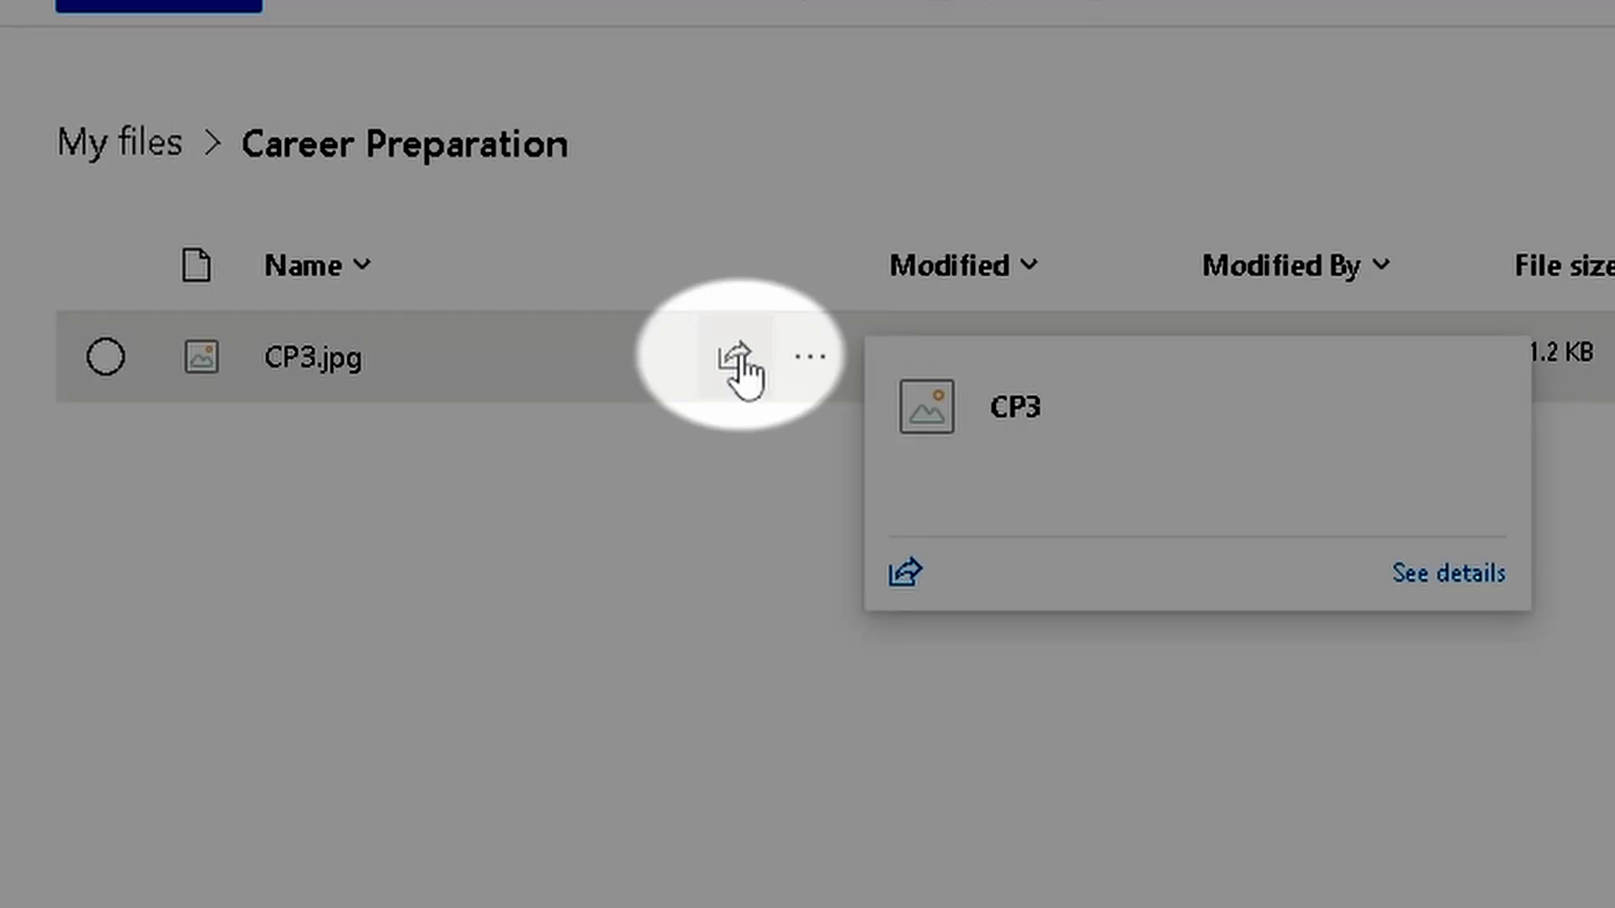
{"action": "left_click", "coordinate": [563, 246]}
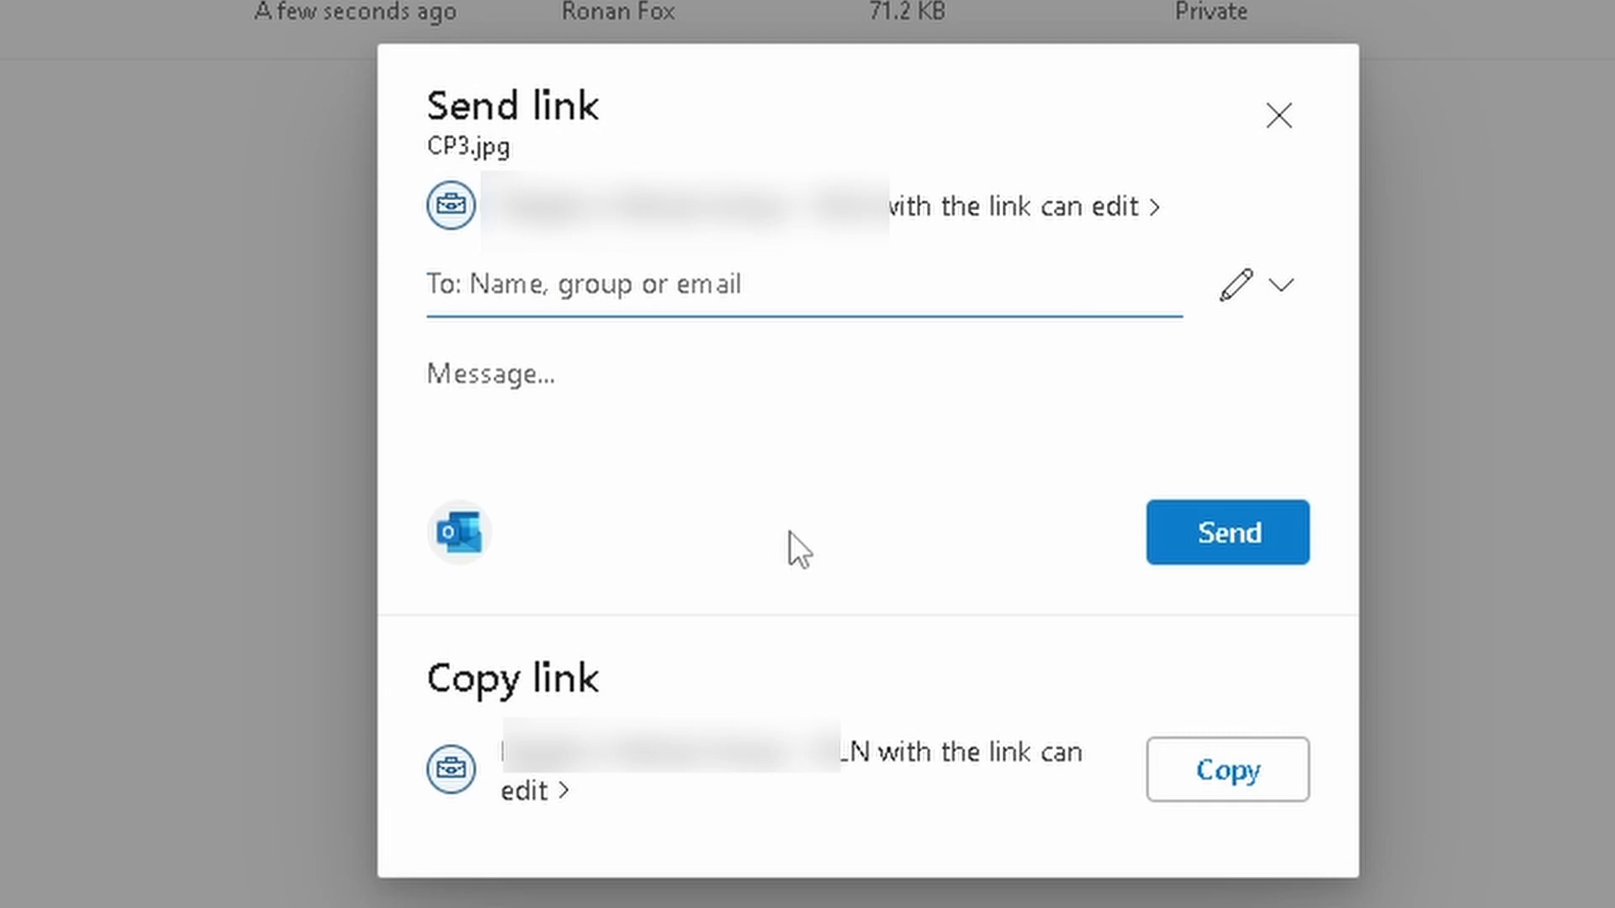
{"action": "type", "text": "ronan"}
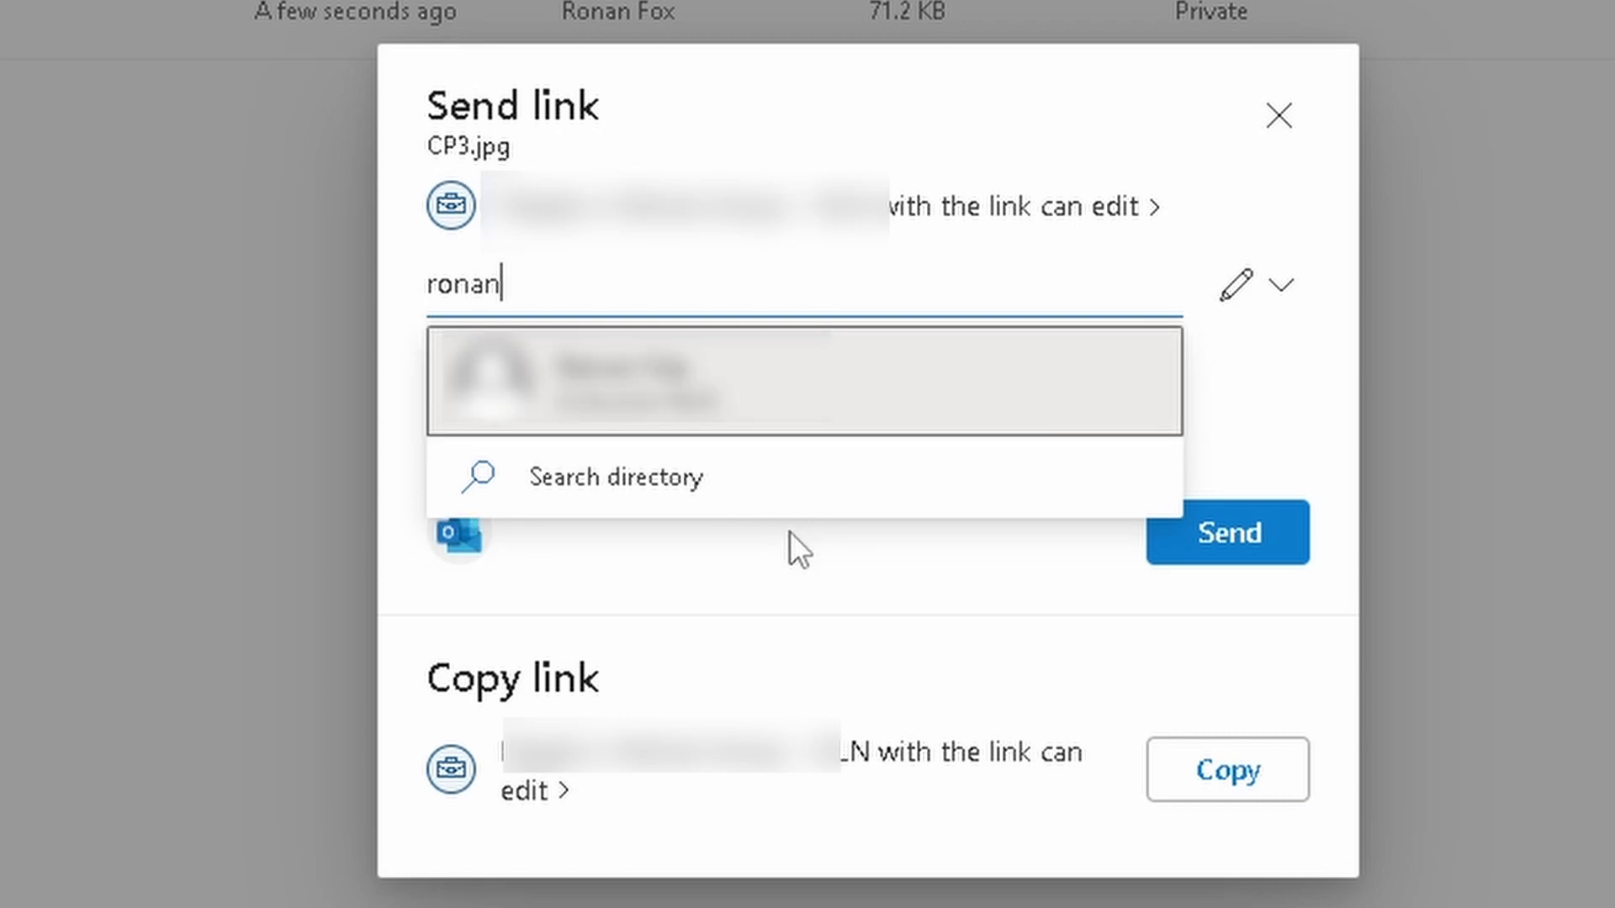
{"action": "left_click", "coordinate": [605, 382]}
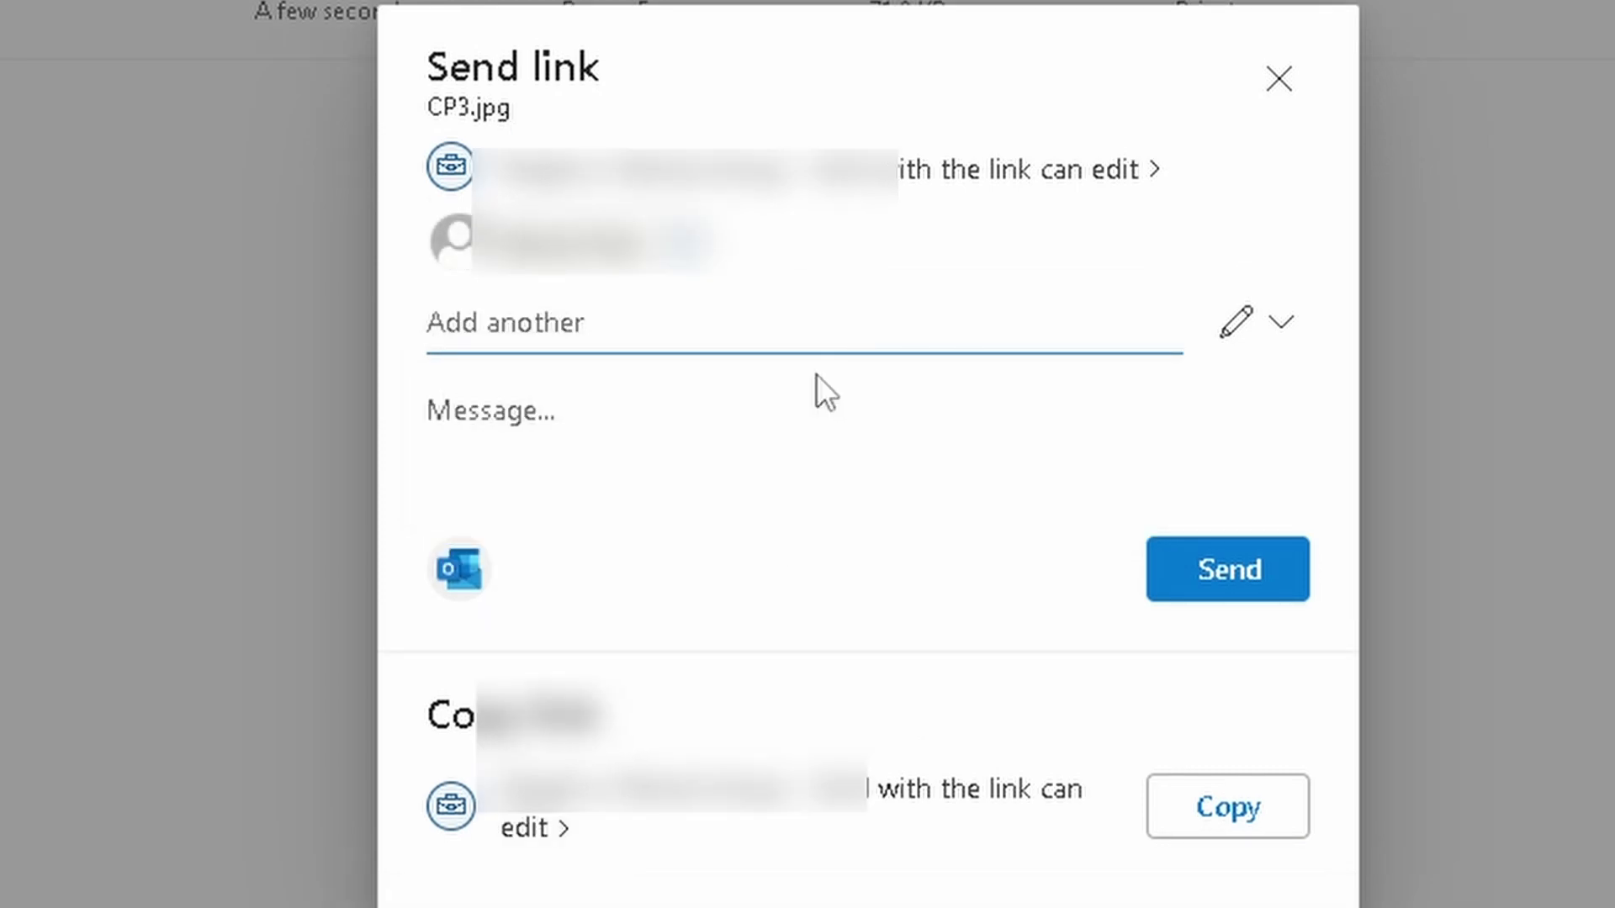
{"action": "left_click", "coordinate": [1284, 335]}
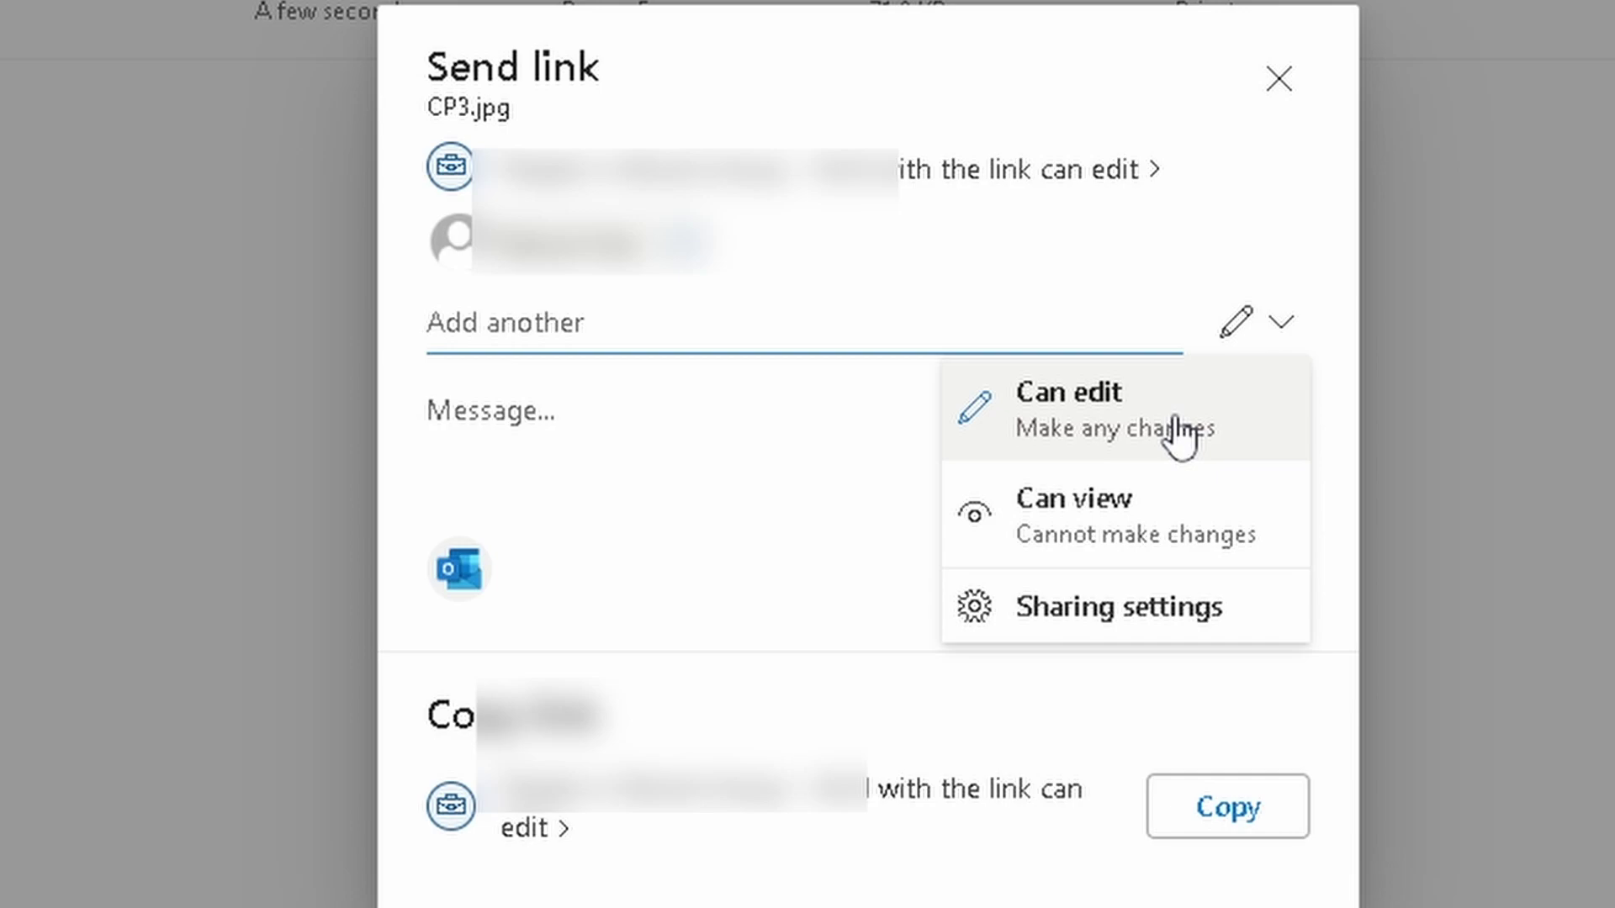
{"action": "left_click", "coordinate": [1102, 420]}
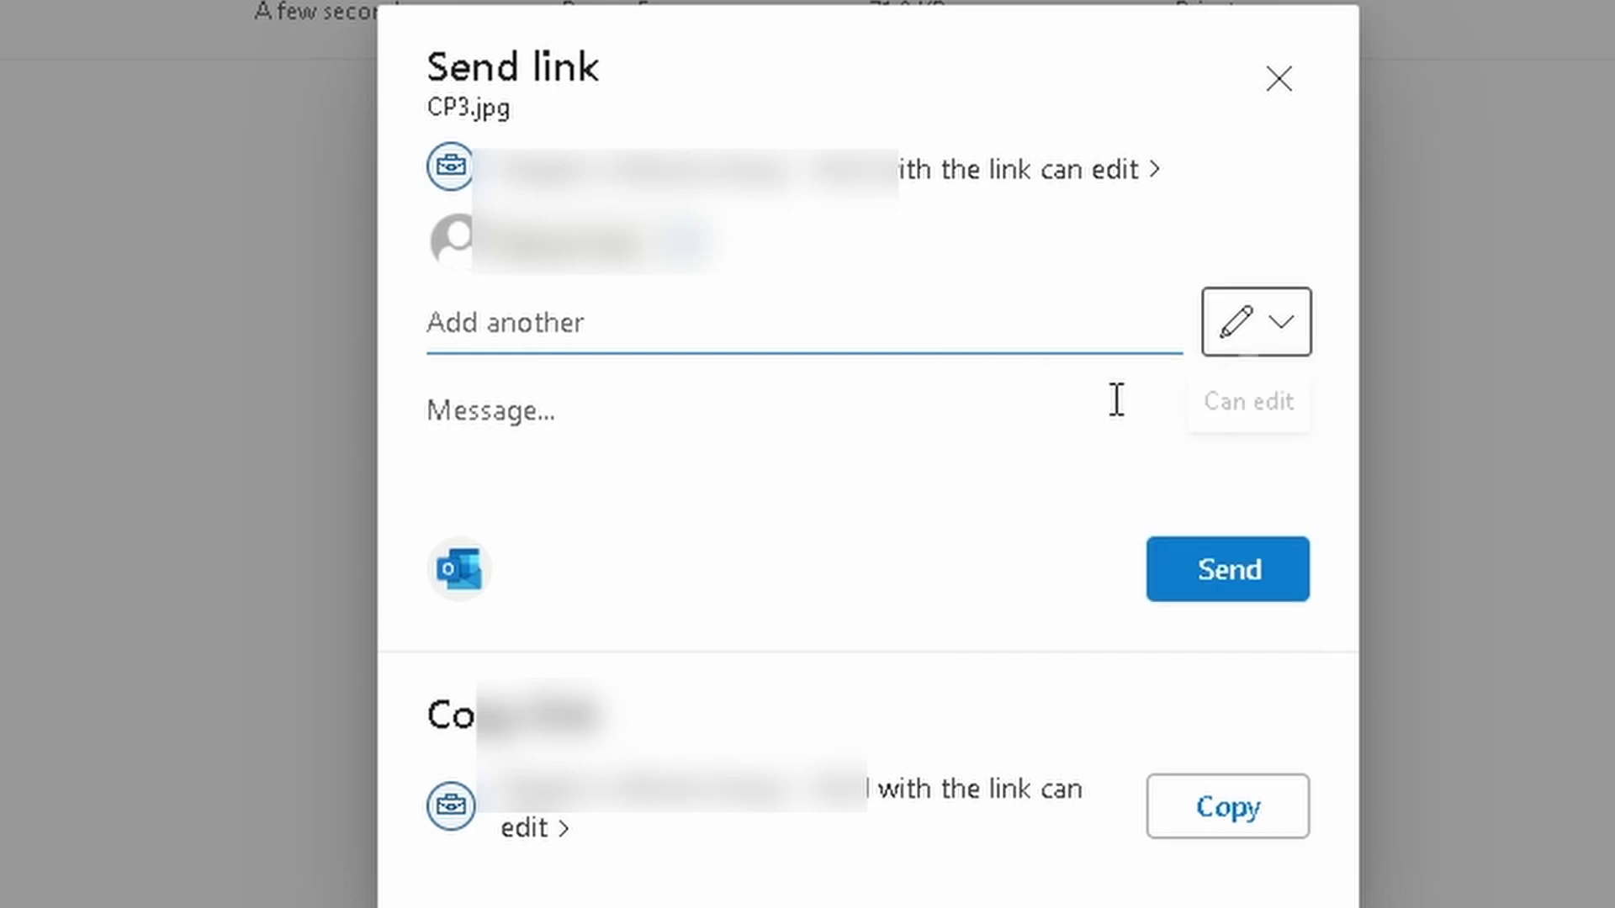
Step: Add the message 'Please see new document for career preparation' and send the link
{"action": "left_click", "coordinate": [580, 430]}
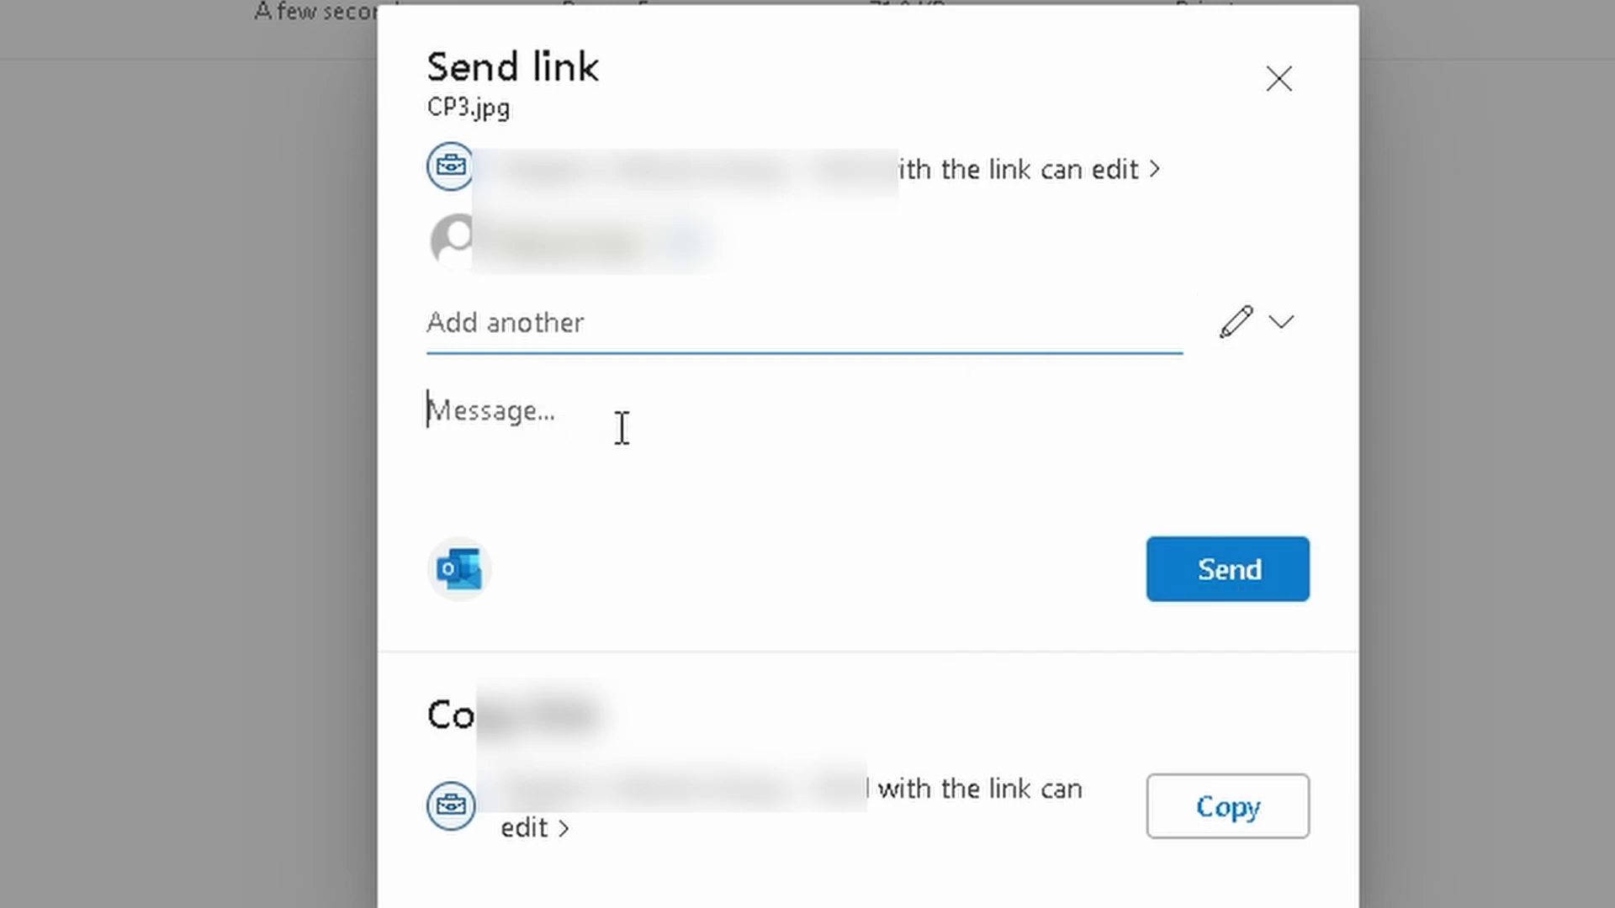
{"action": "type", "text": "Plea"}
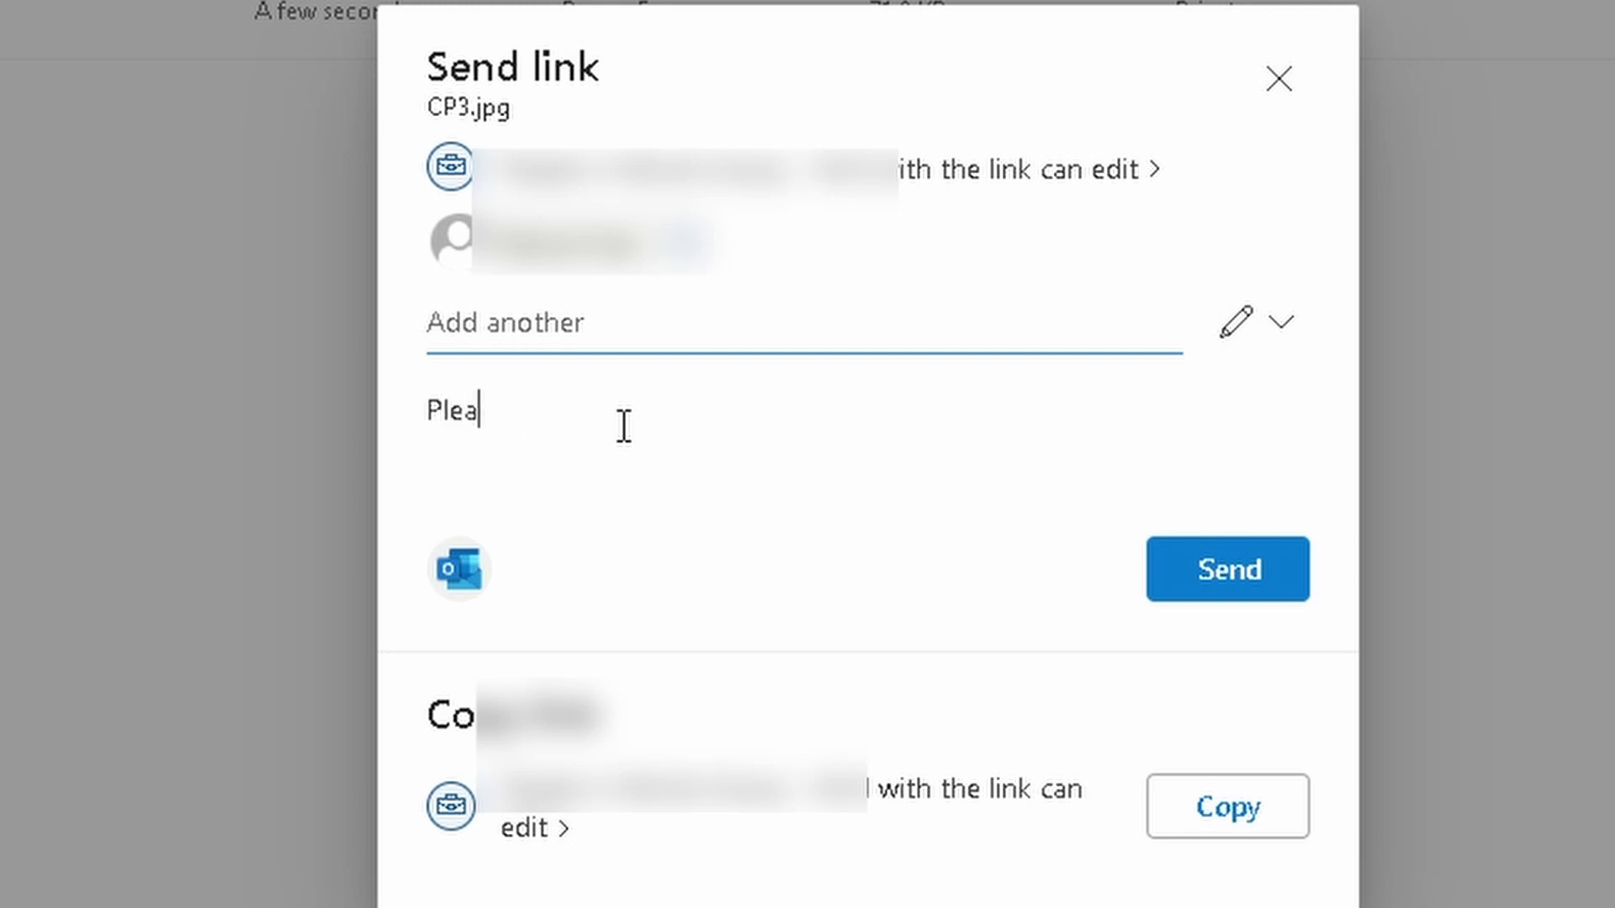
{"action": "type", "text": "se see ne"}
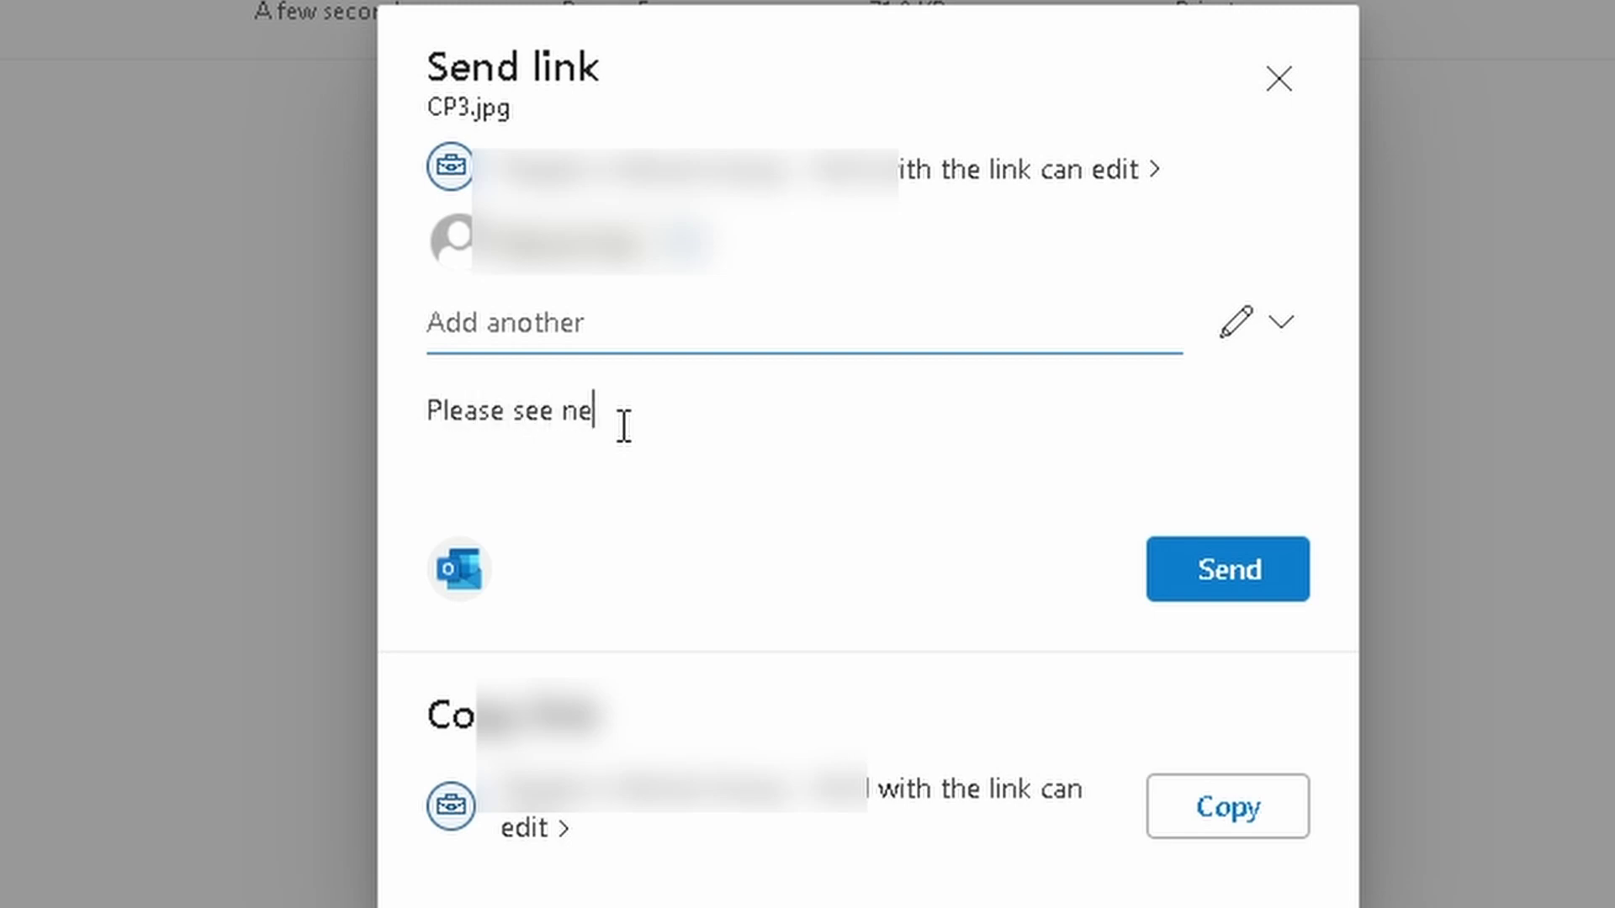
{"action": "type", "text": "w document "}
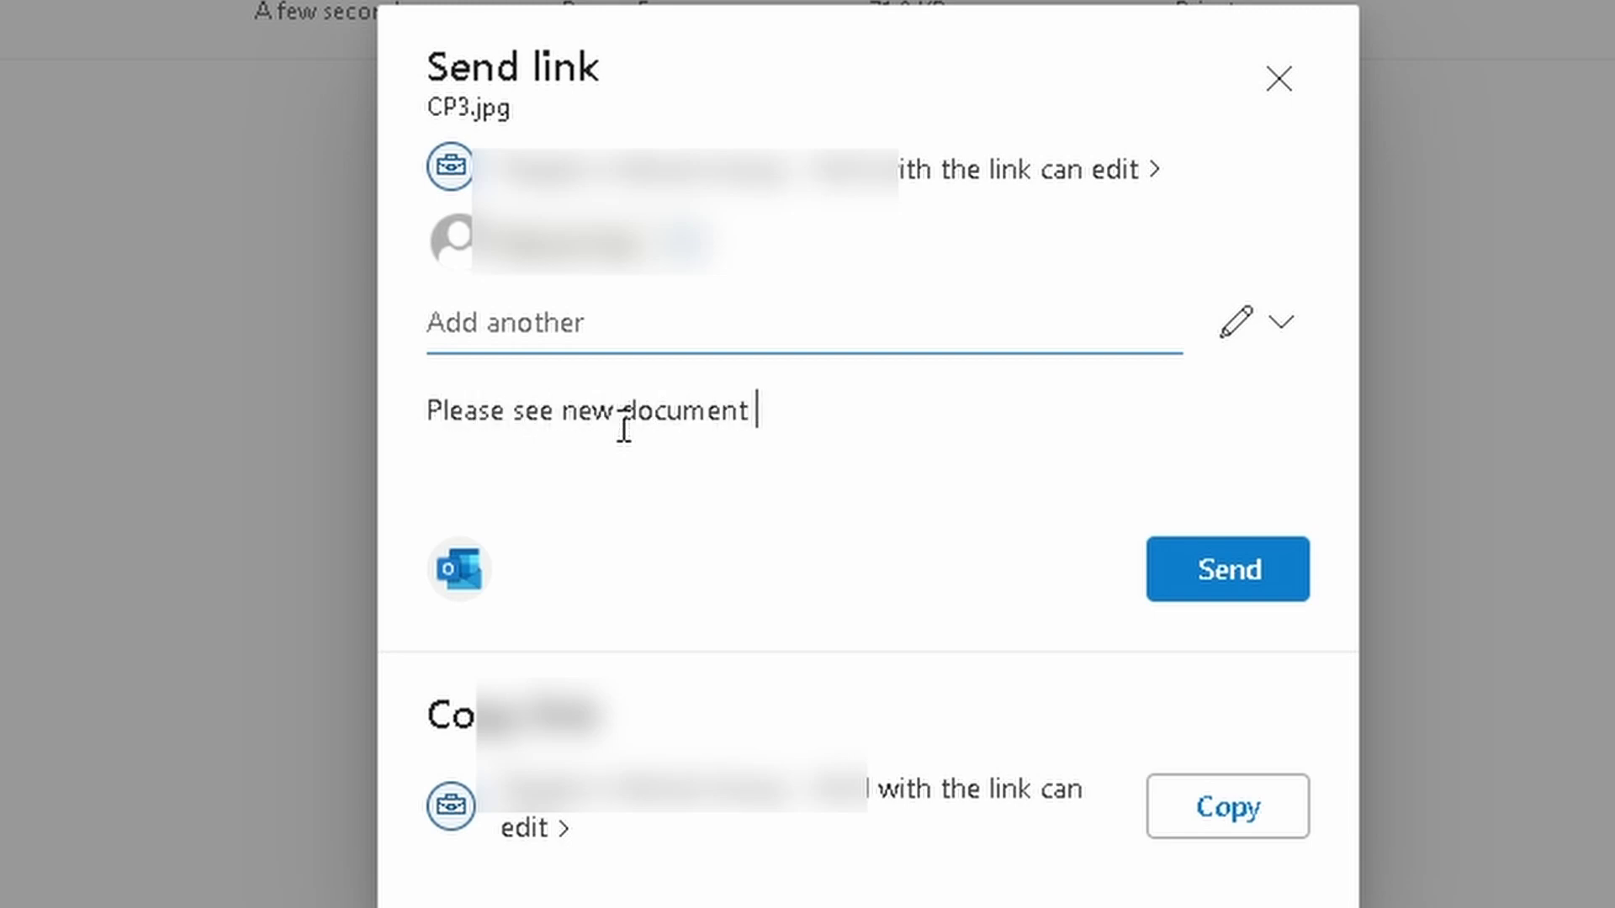
{"action": "type", "text": "for career prepart"}
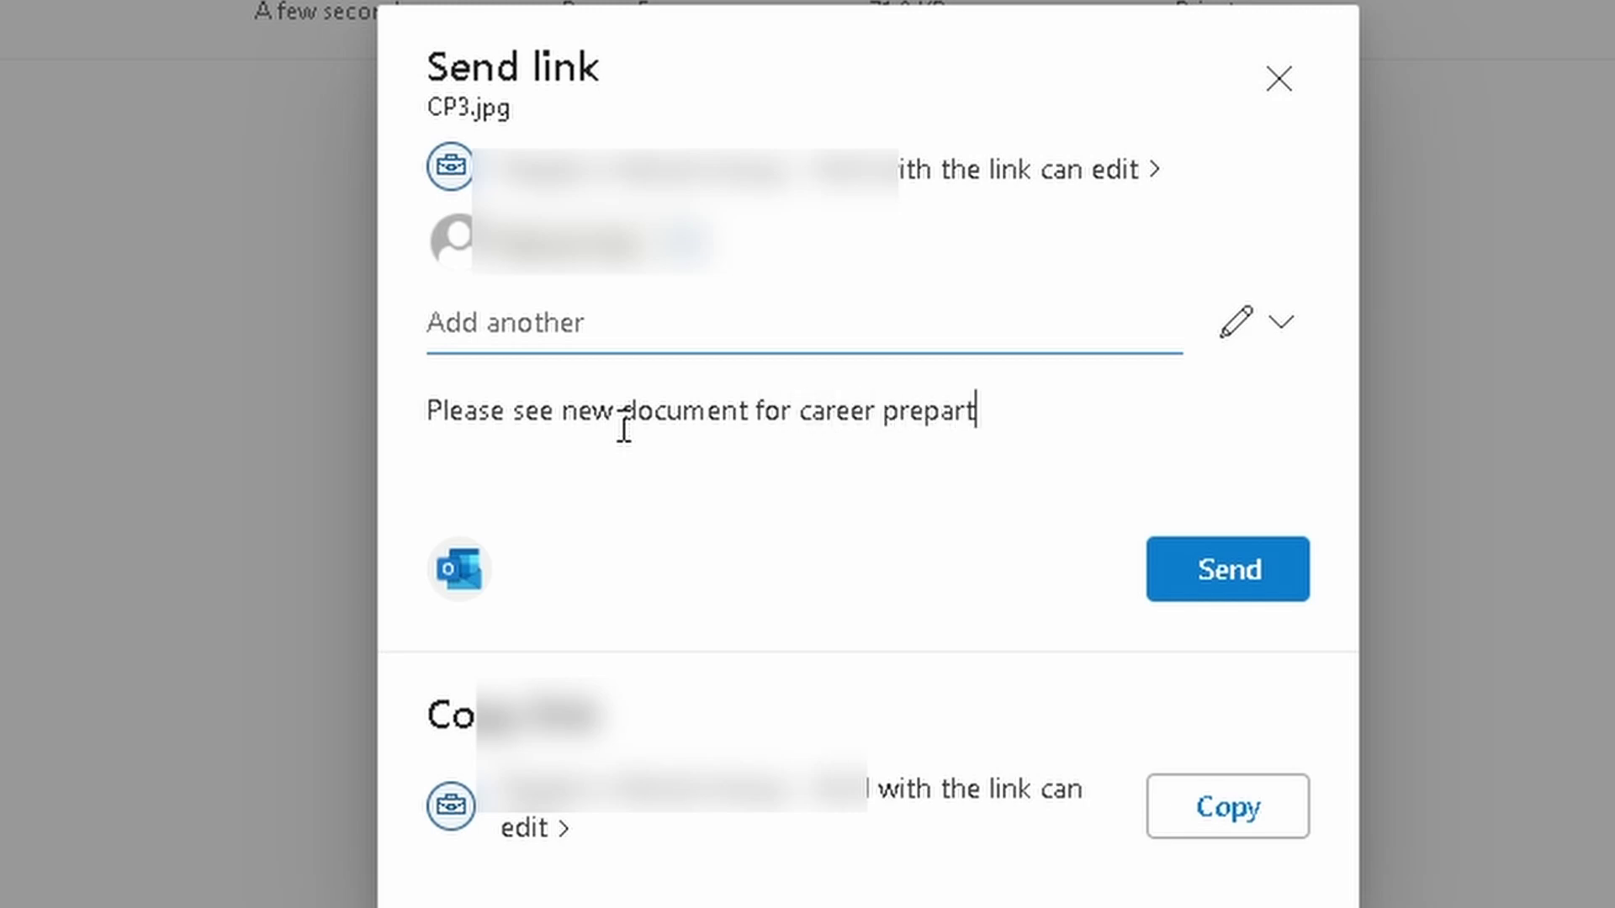
{"action": "key", "text": "BackSpace"}
{"action": "type", "text": "tion"}
{"action": "left_click", "coordinate": [963, 412]}
{"action": "type", "text": "a"}
{"action": "left_click", "coordinate": [1222, 574]}
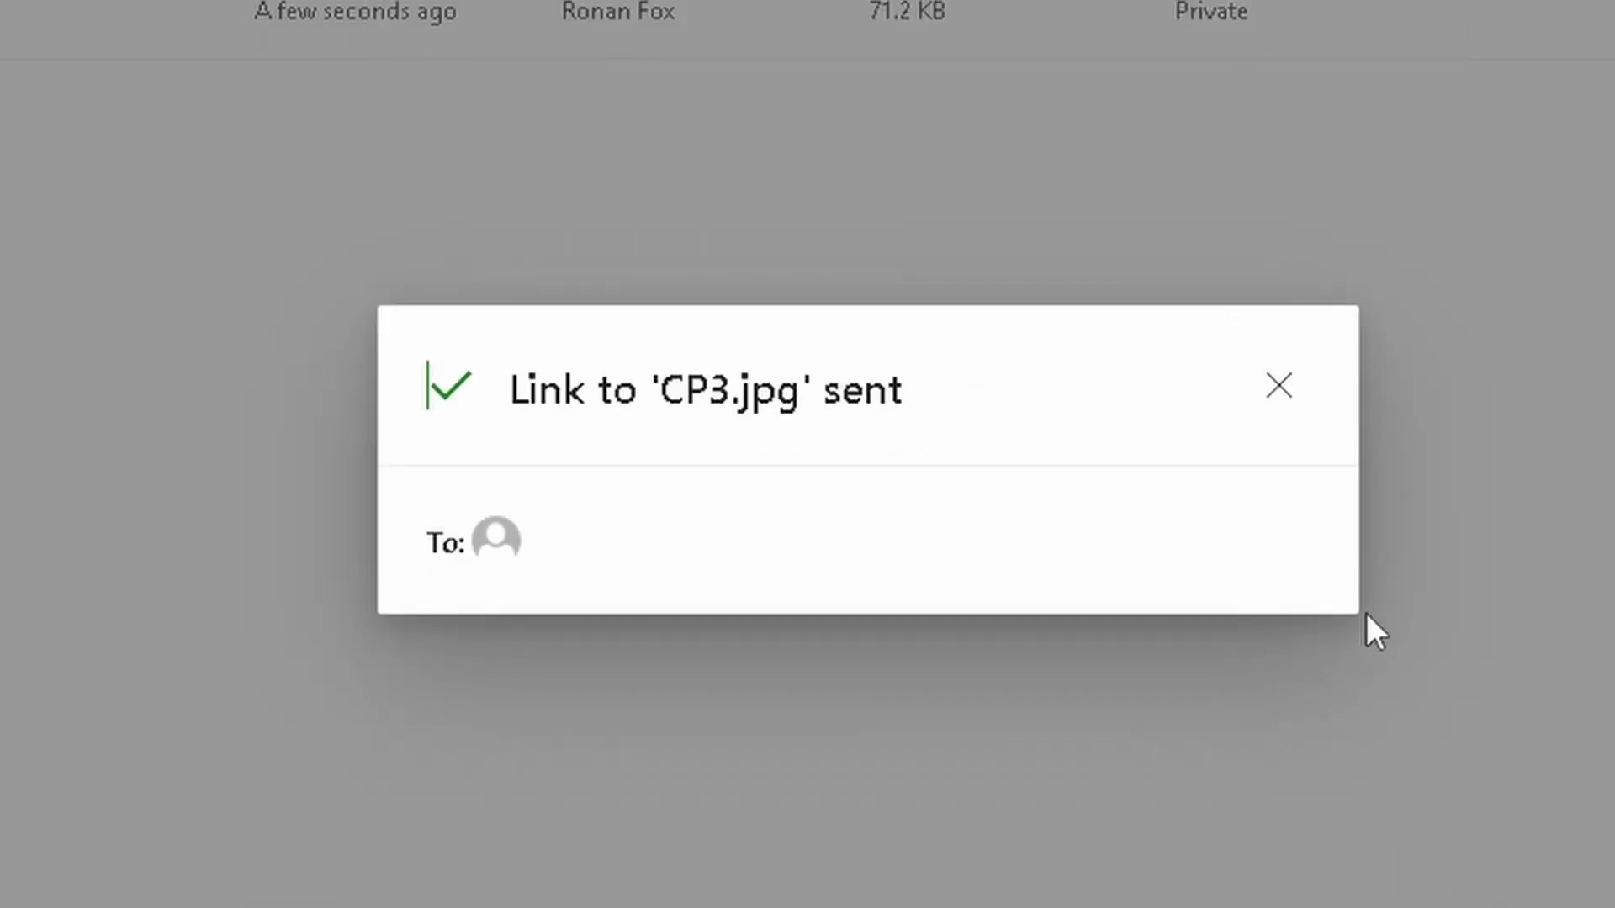